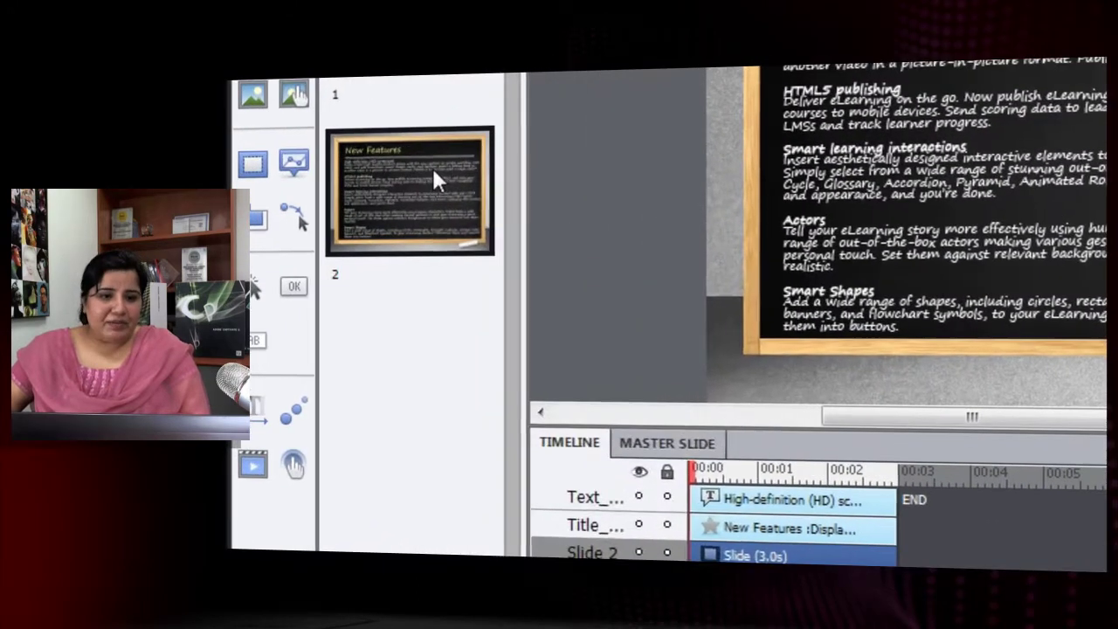
- Add a new slide after slide 2 and title it "New Features"
right_click(331, 275)
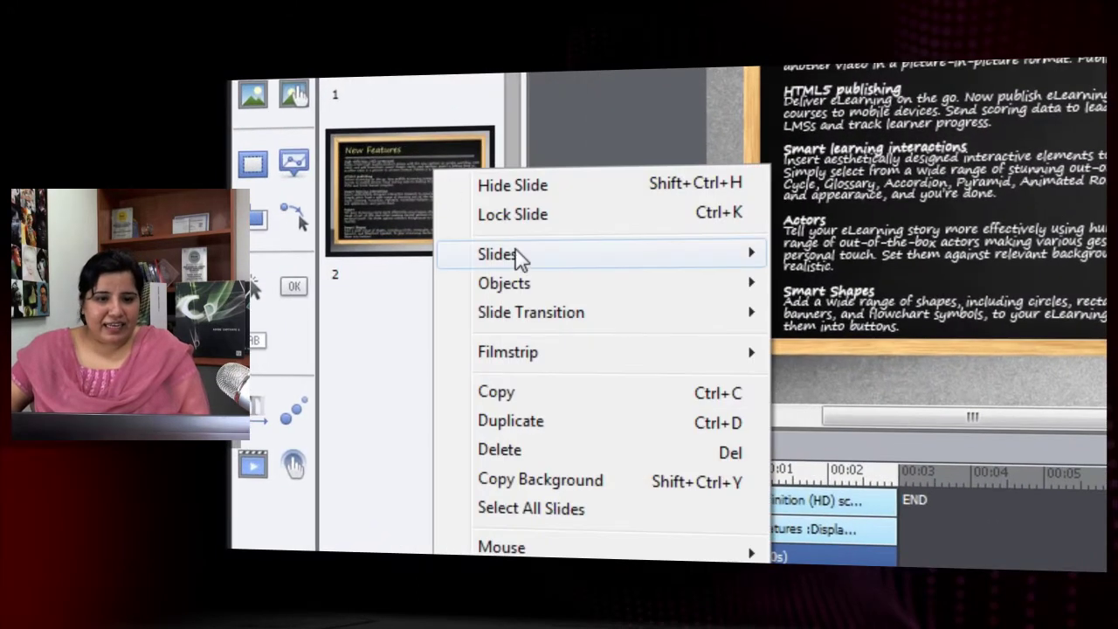
mouse_move(738, 255)
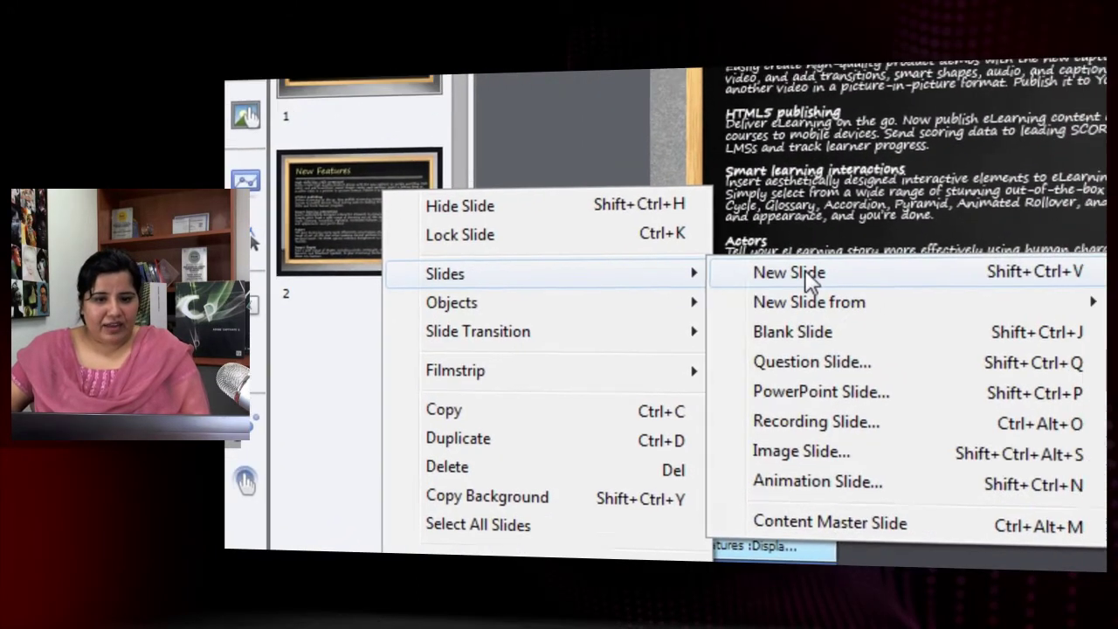
click(830, 253)
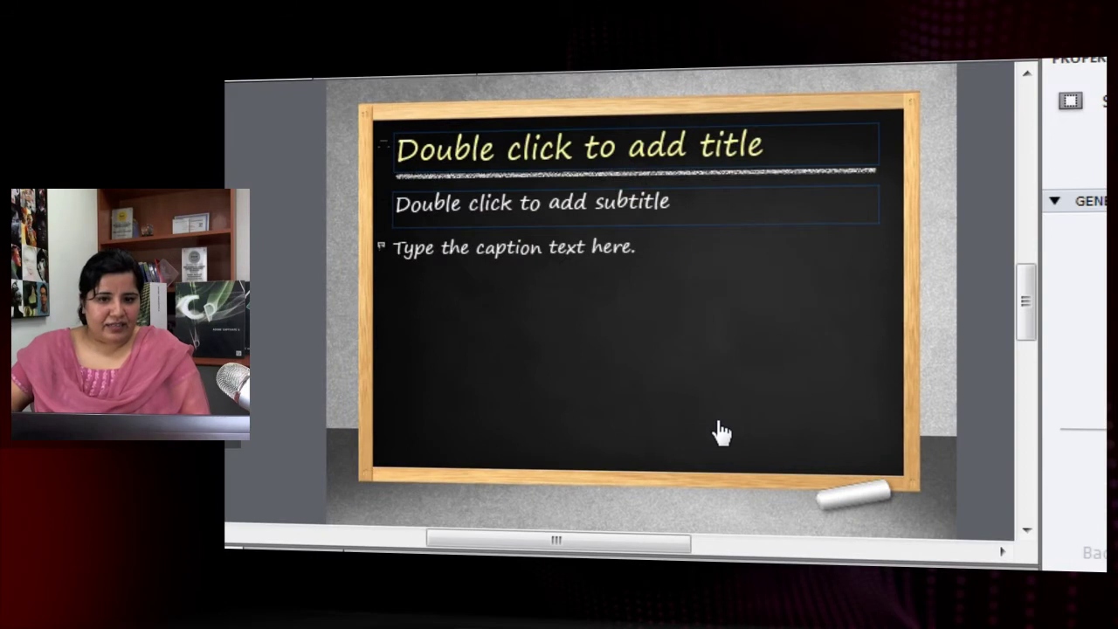
click(578, 144)
double_click(579, 144)
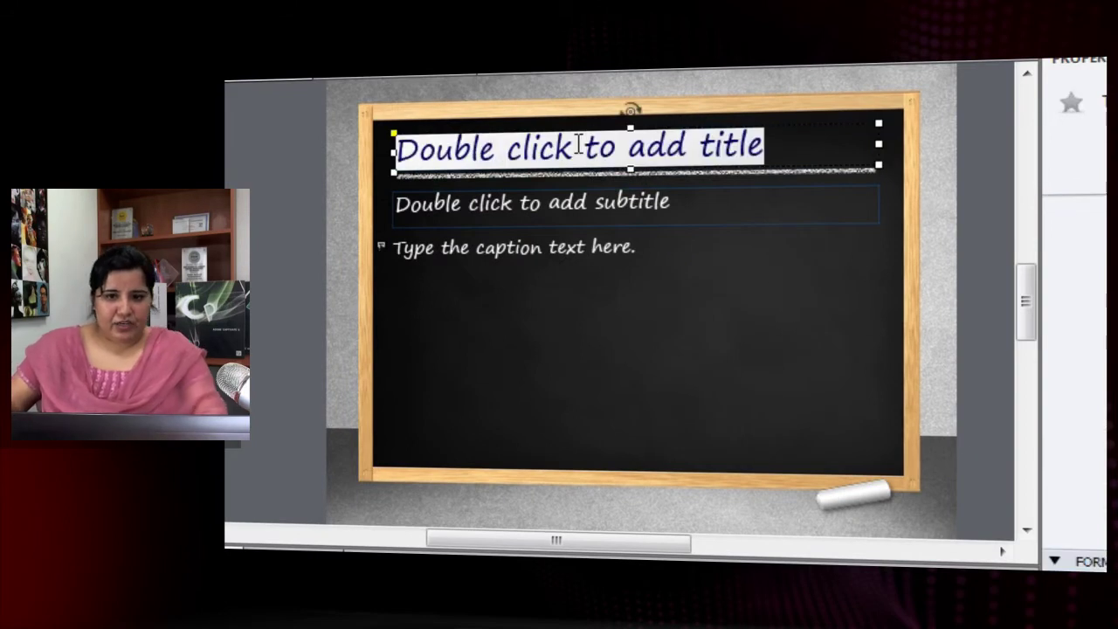
text(New F)
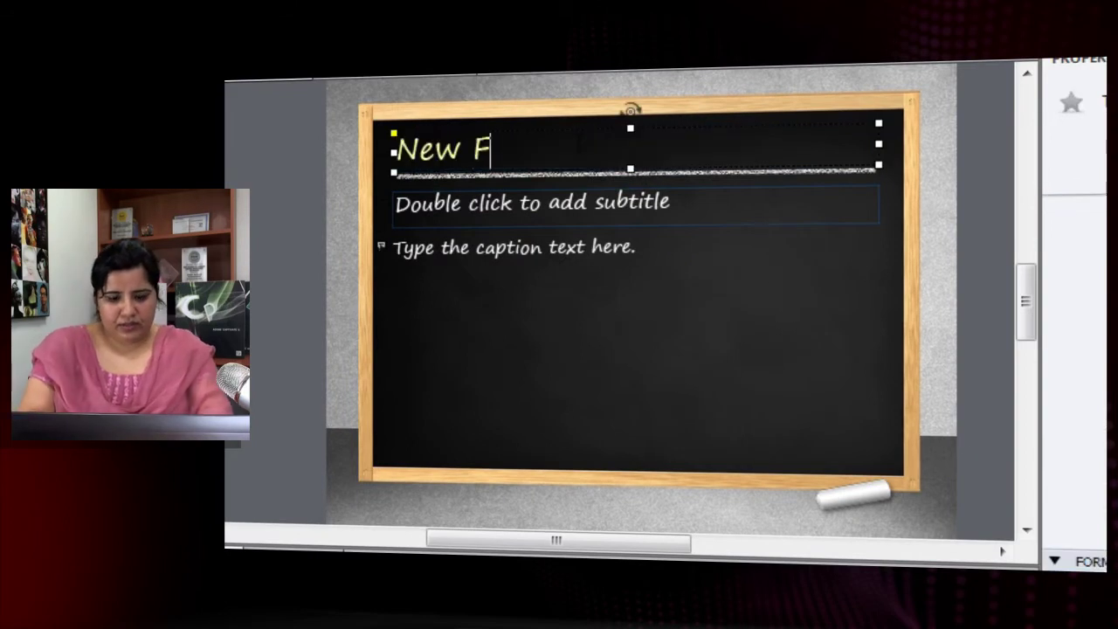
text(eatures)
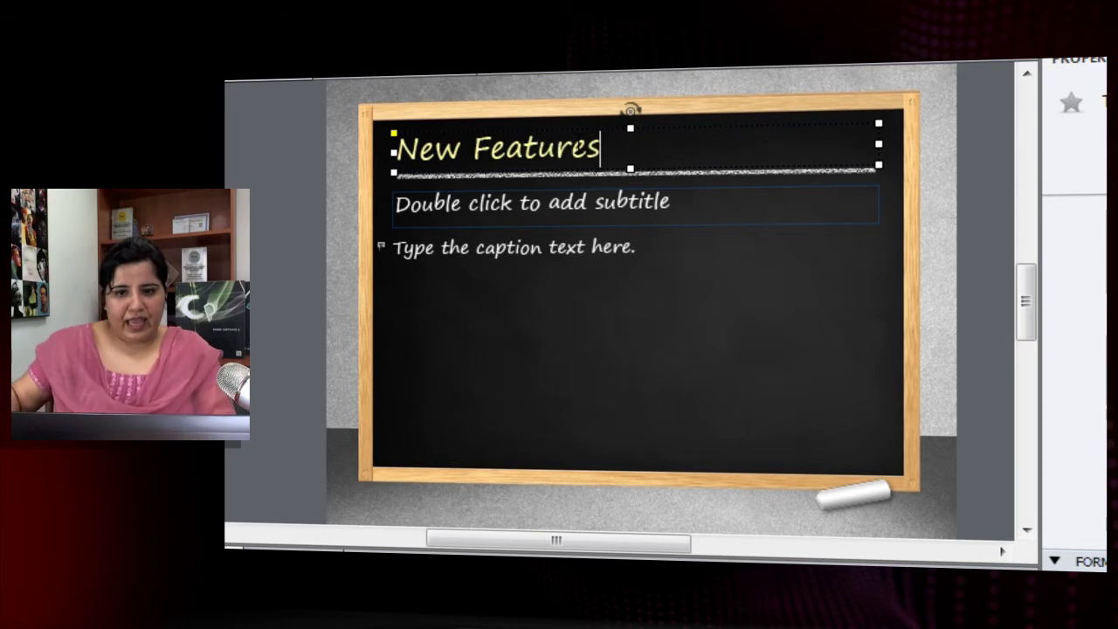
- Delete the subtitle and caption placeholders from the new slide
click(568, 225)
key(Delete)
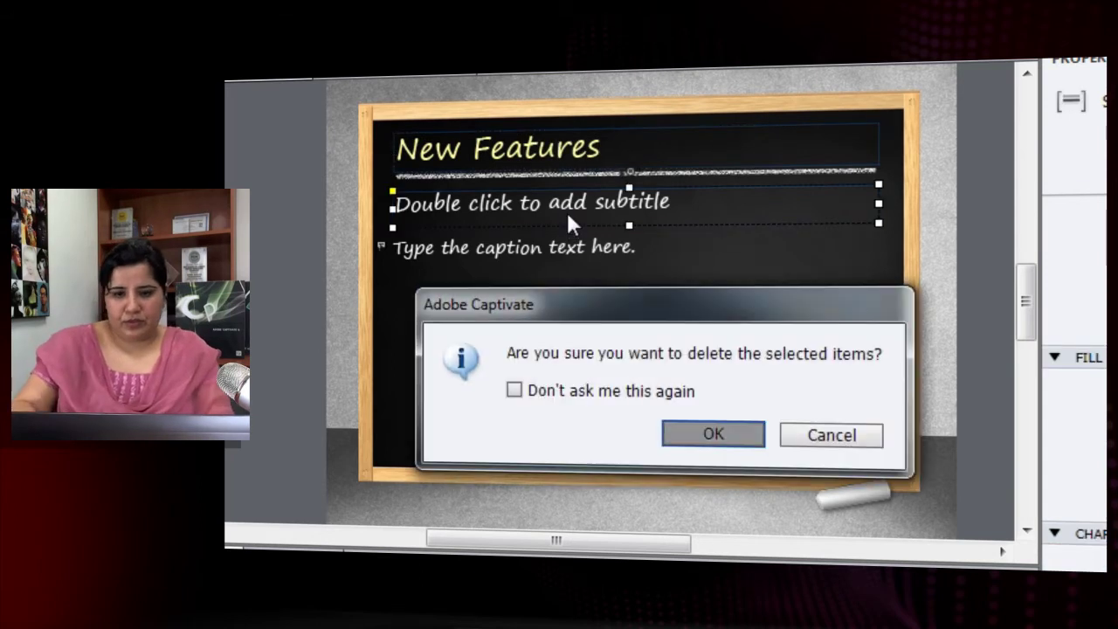
key(Return)
click(563, 251)
key(Delete)
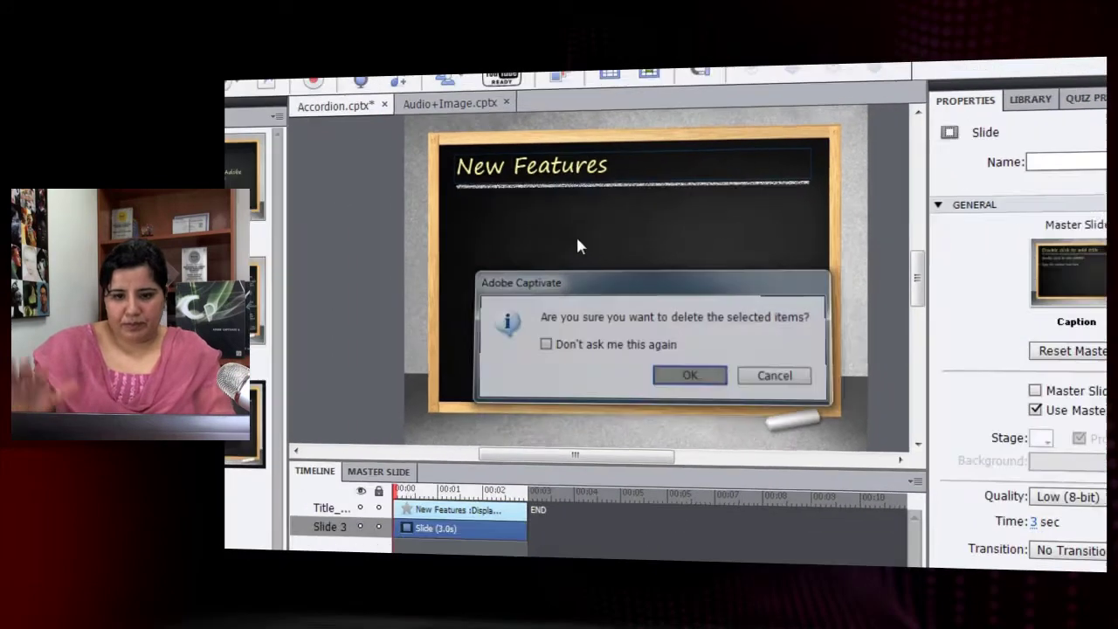
key(Return)
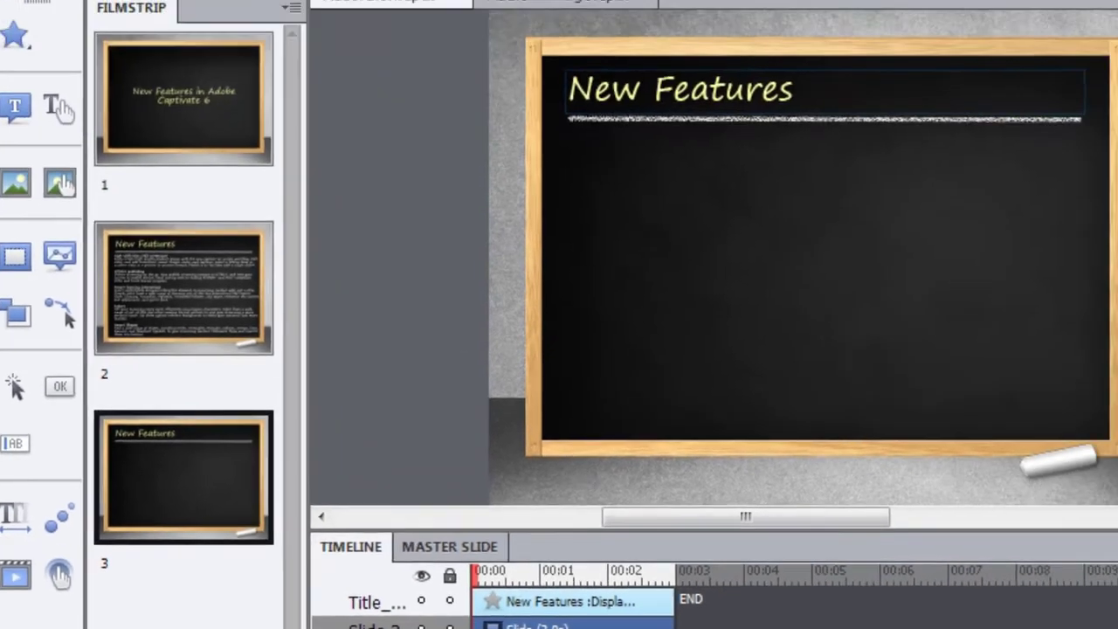
- Insert an Accordion interaction on slide 3
click(199, 24)
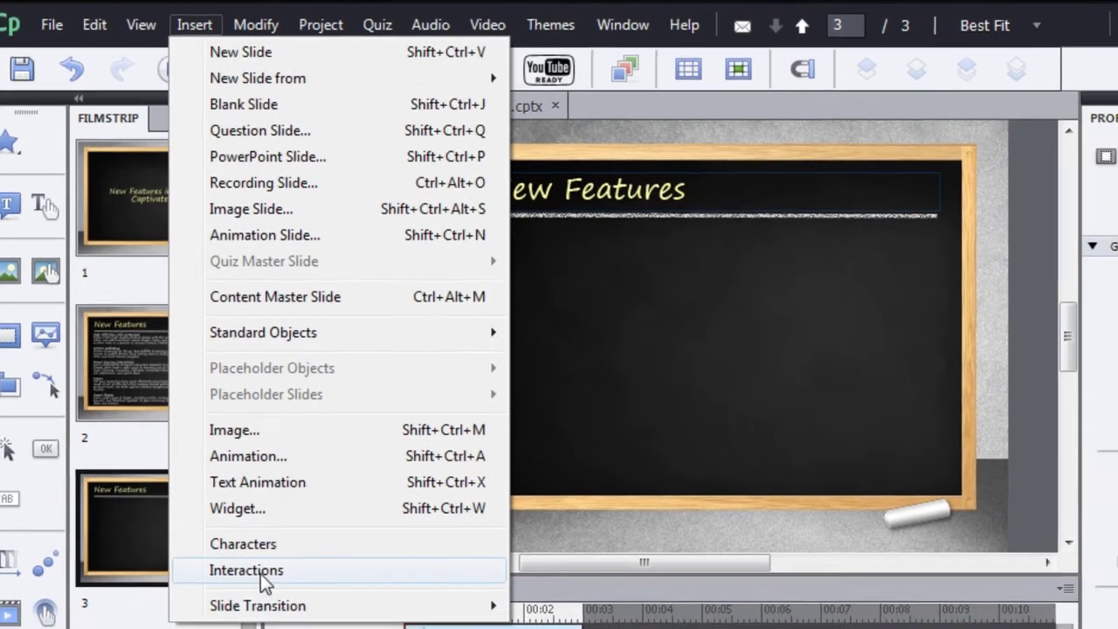
click(262, 585)
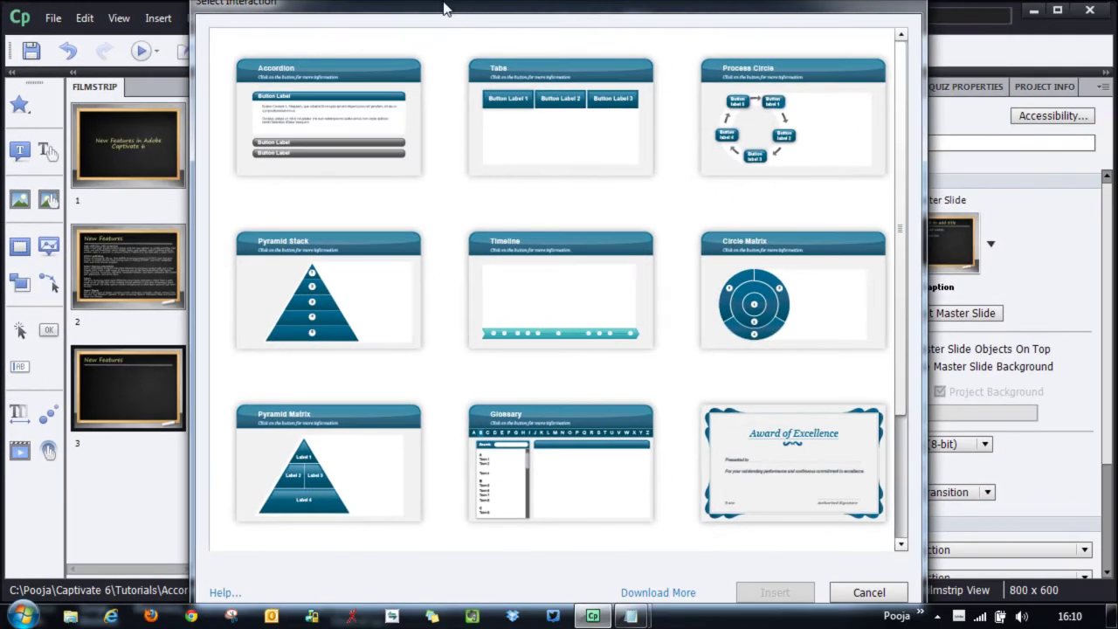
drag(443, 9, 445, 20)
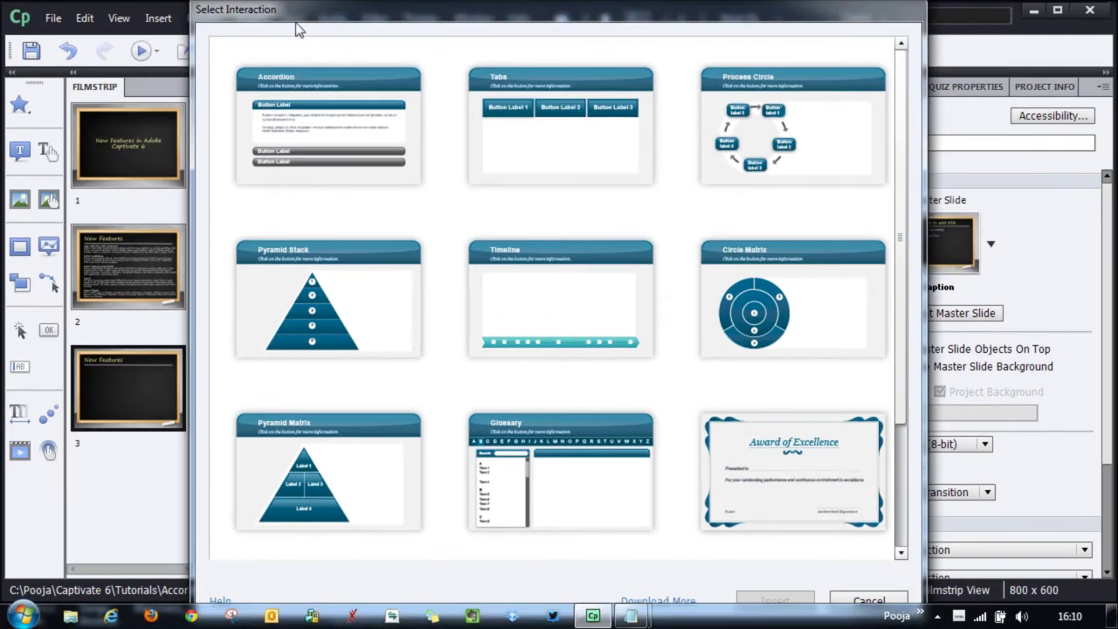
click(321, 103)
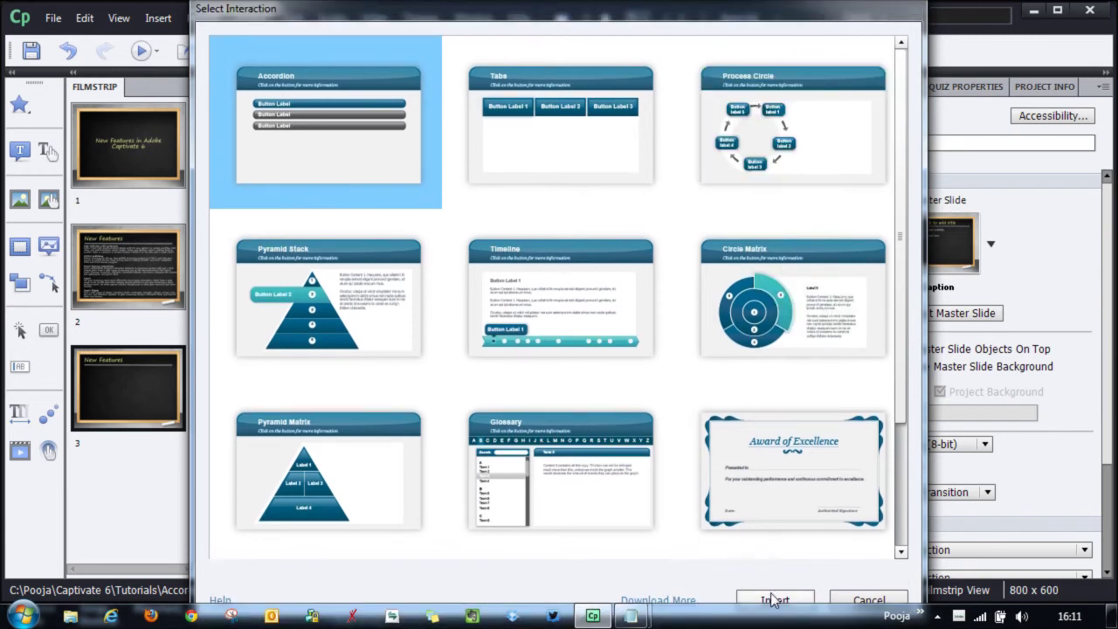
click(774, 601)
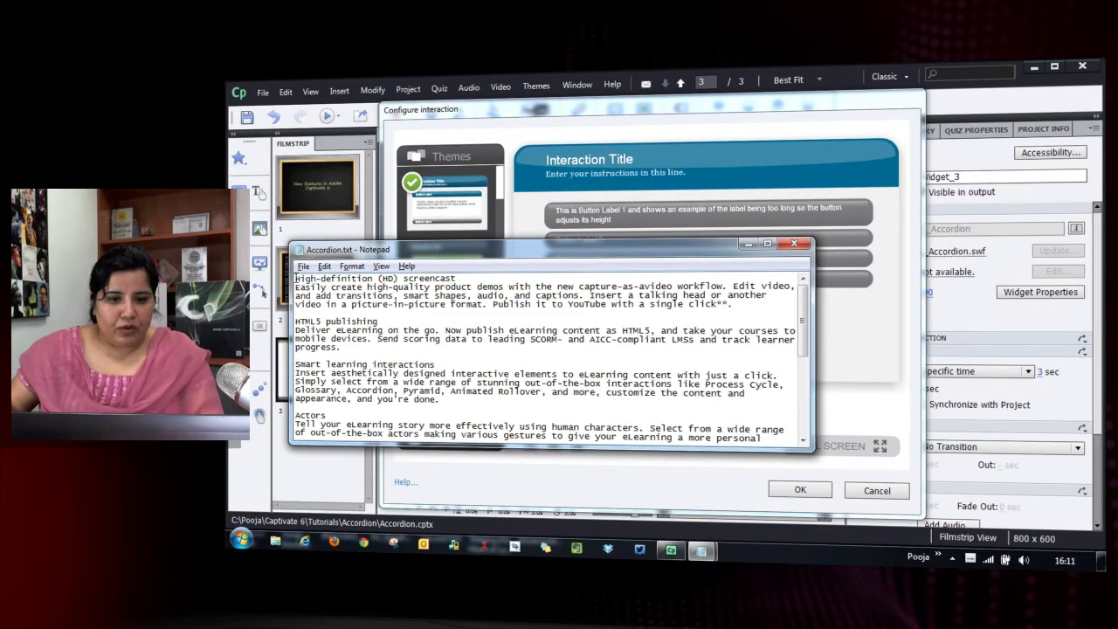
- Label the first accordion button "High-definition (HD) screencast", copying the heading from Accordion.txt in Notepad
drag(297, 278, 470, 278)
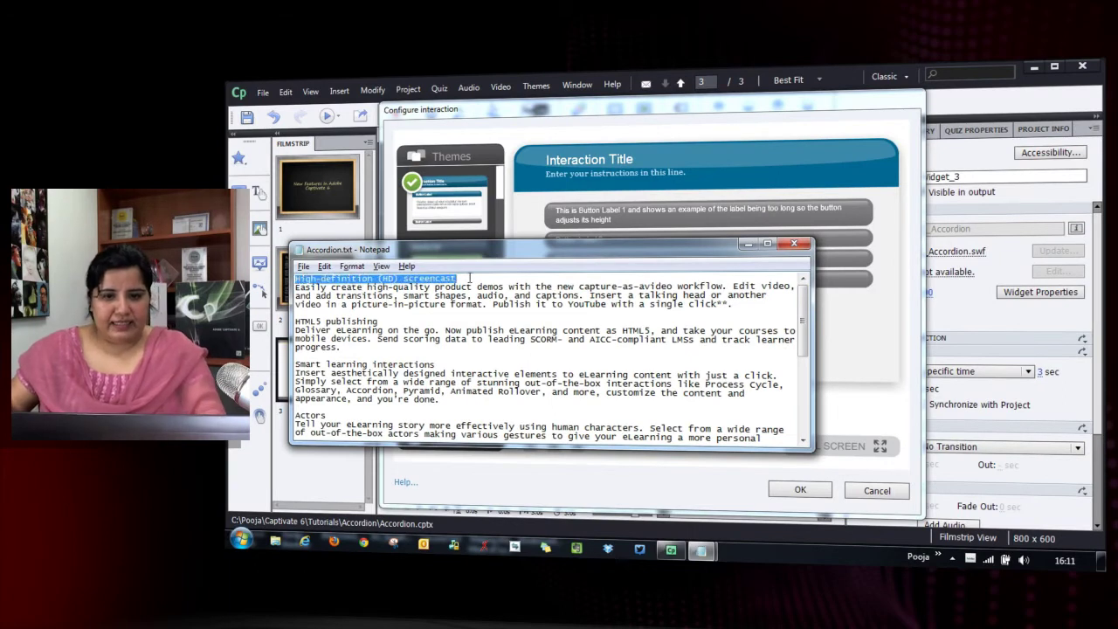
key(ctrl+c)
click(611, 213)
double_click(574, 211)
key(ctrl+v)
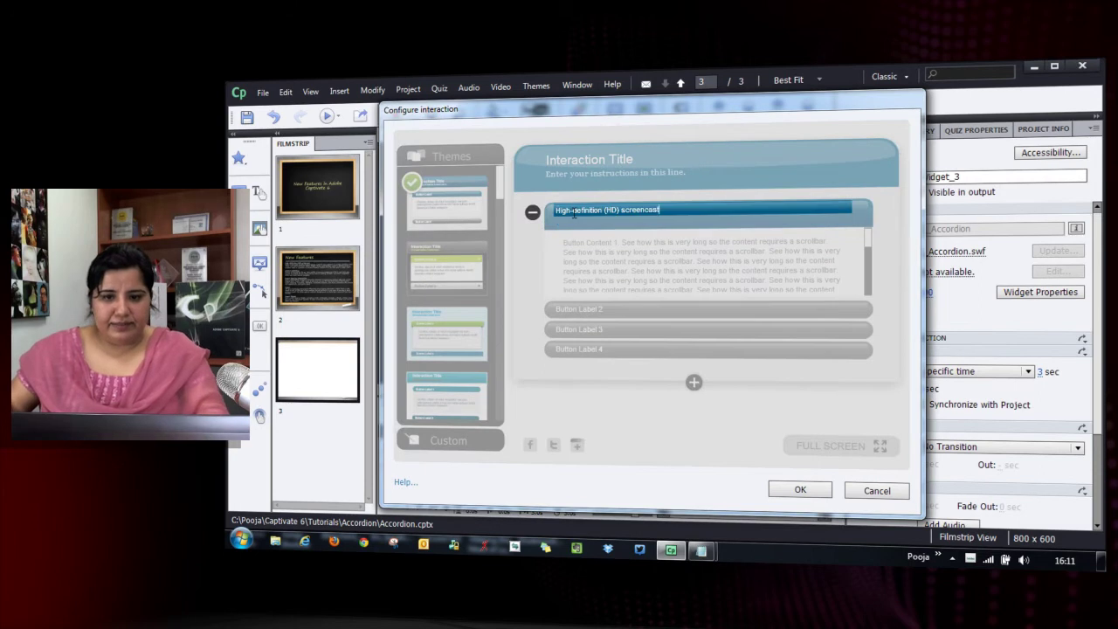
- Replace the first button's content with the high-definition screencast description copied from Accordion.txt
key(alt+Tab)
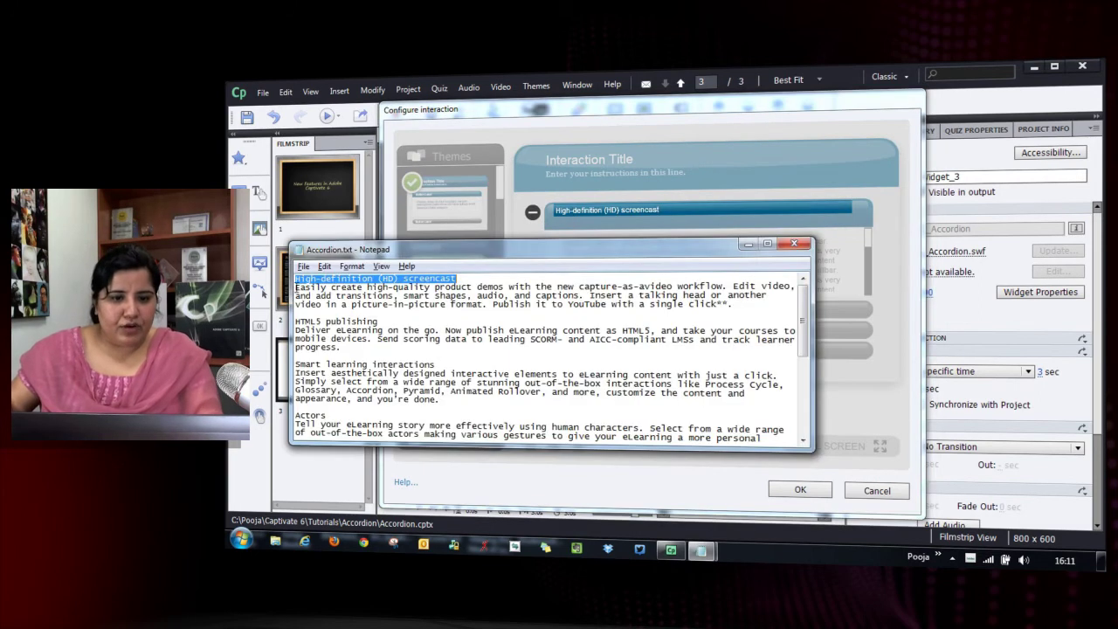
drag(295, 285, 738, 302)
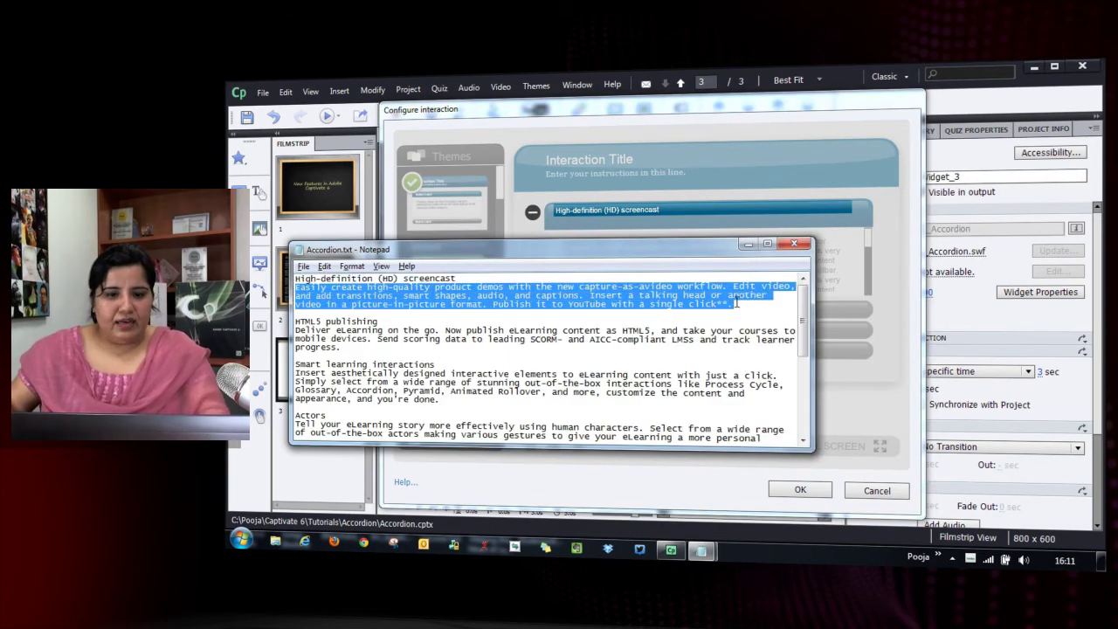
key(ctrl+c)
key(alt+Tab)
click(640, 251)
key(ctrl+v)
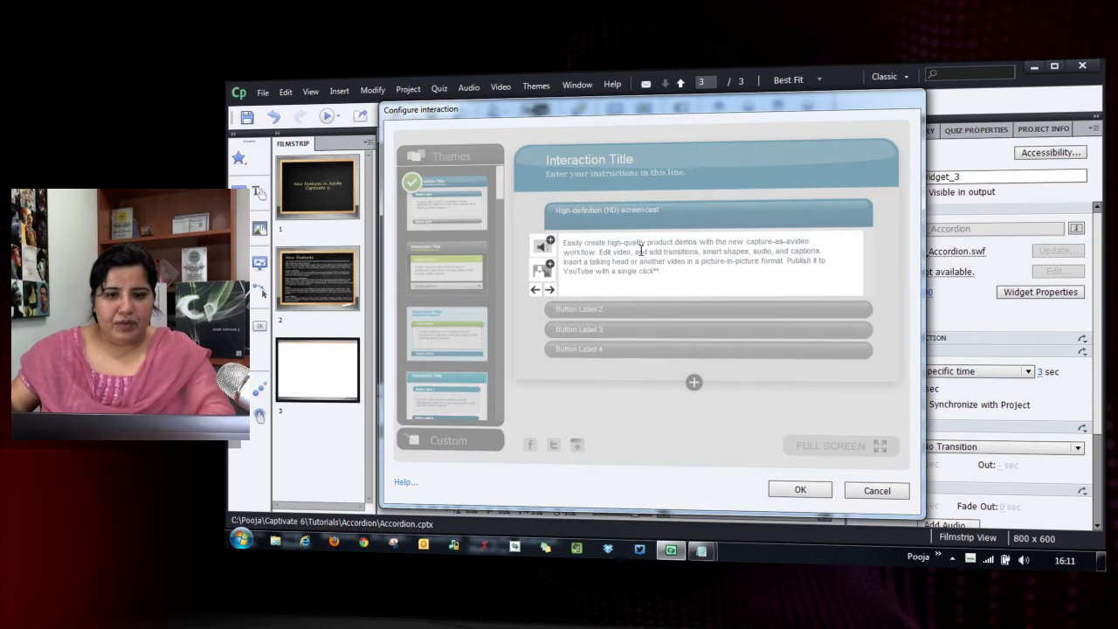
- Label the second button "HTML5 publishing" and replace its content with the matching description from Accordion.txt
key(alt+Tab)
drag(298, 323, 381, 323)
key(alt+Tab)
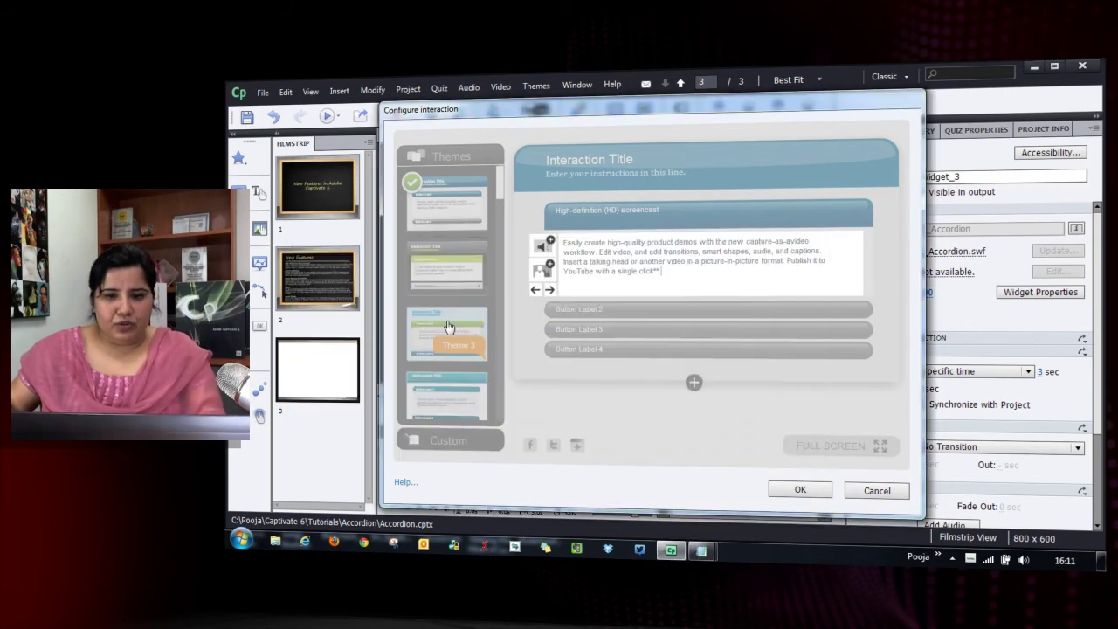
click(579, 316)
key(ctrl+v)
click(606, 253)
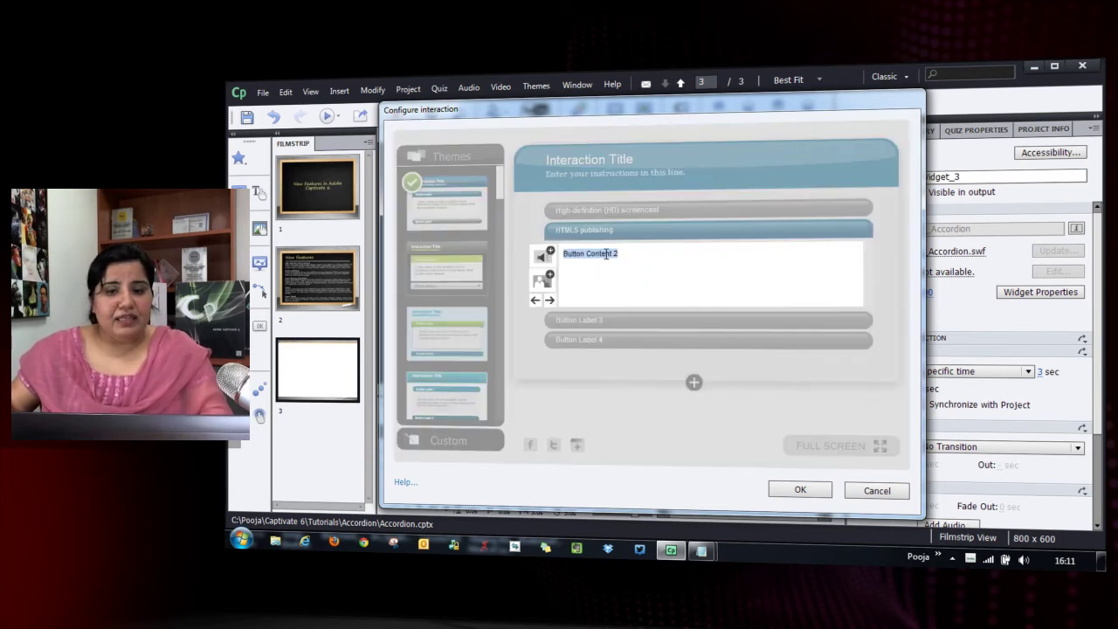
key(ctrl+v)
- Fill the third and fourth buttons with the "Smart learning interactions" and "Actors" headings and descriptions from Accordion.txt
key(alt+Tab)
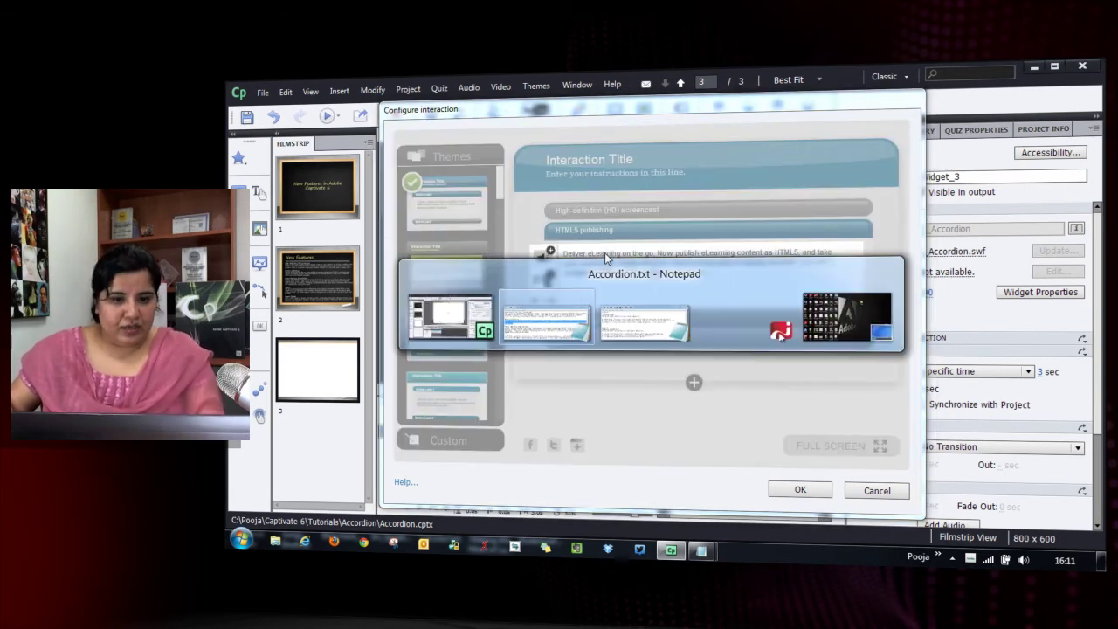
scroll(551, 358, down, 2)
drag(297, 312, 462, 312)
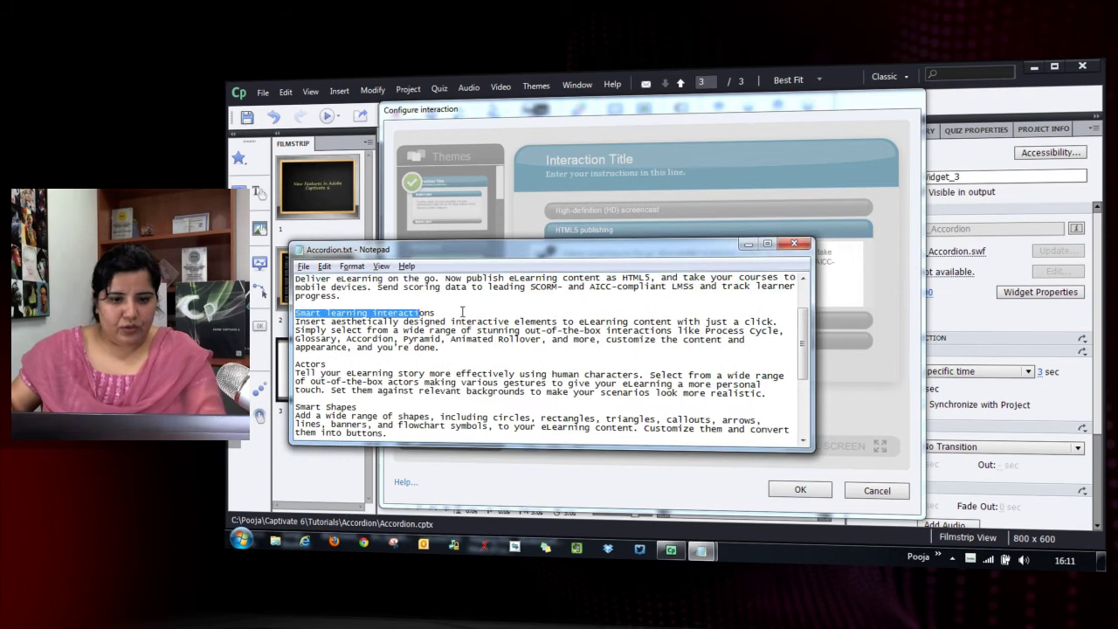
key(alt+Tab)
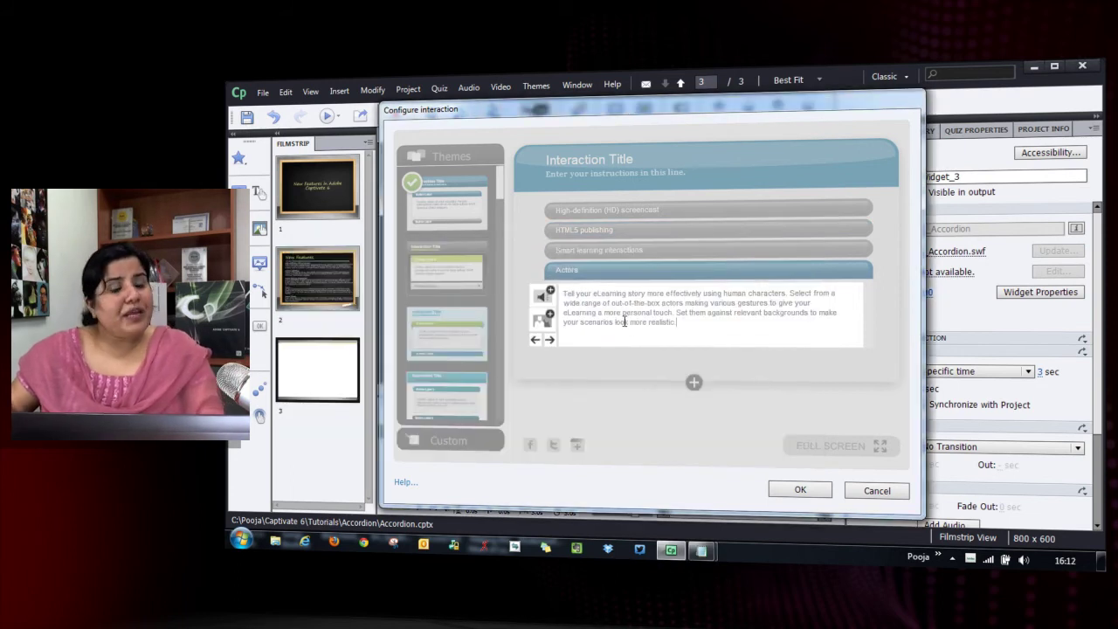
click(617, 414)
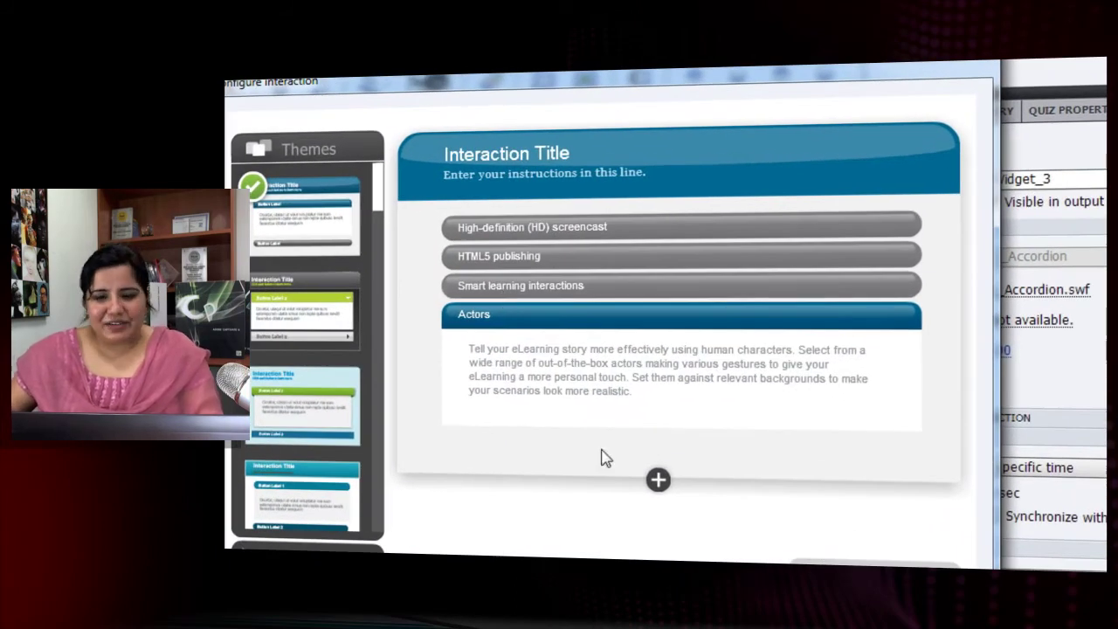
- Add a trial fifth button below Actors, open its label for editing, and remove the button again
click(659, 480)
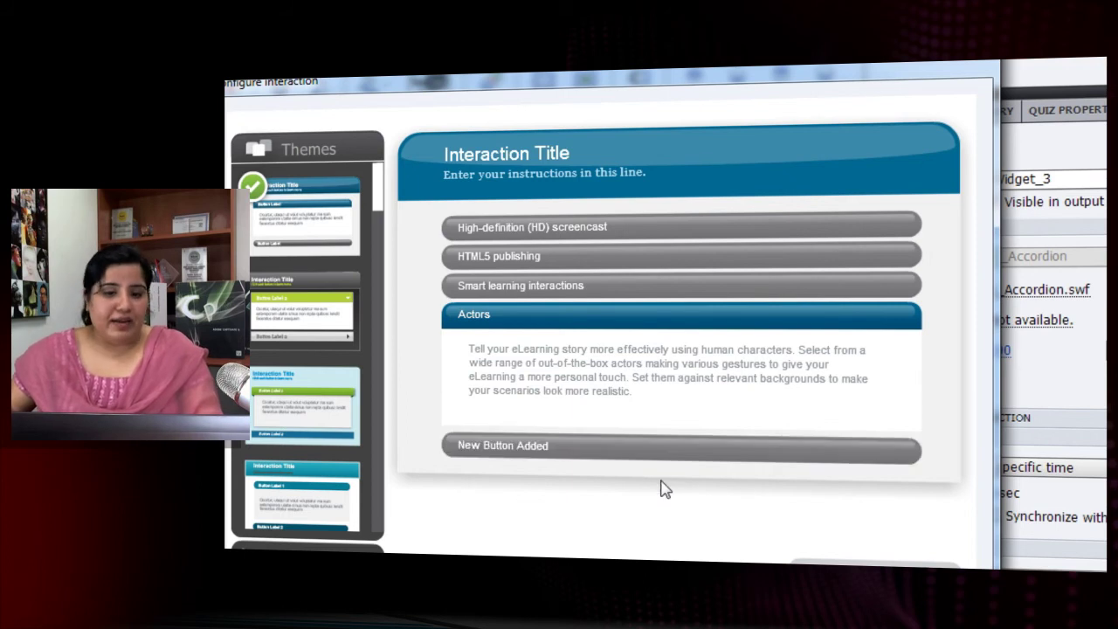
click(476, 446)
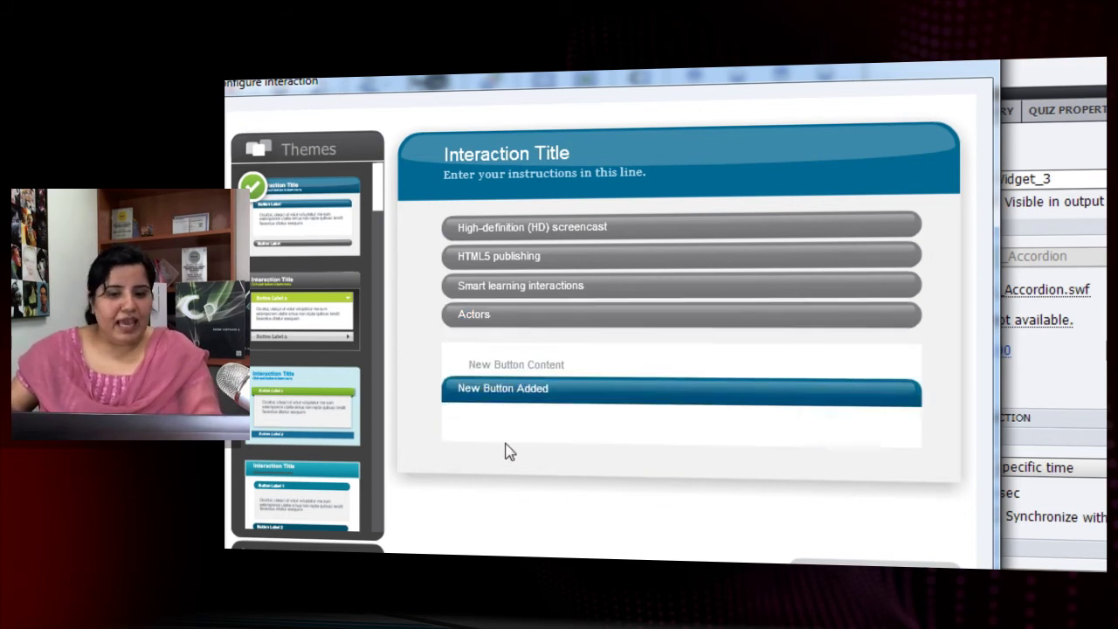
double_click(487, 344)
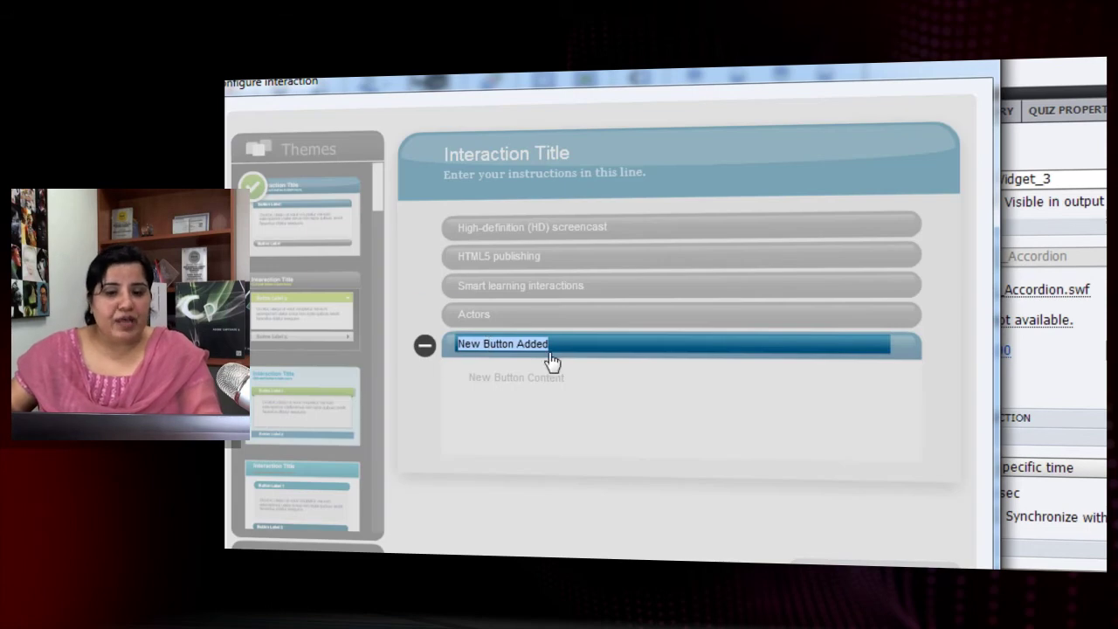
click(424, 349)
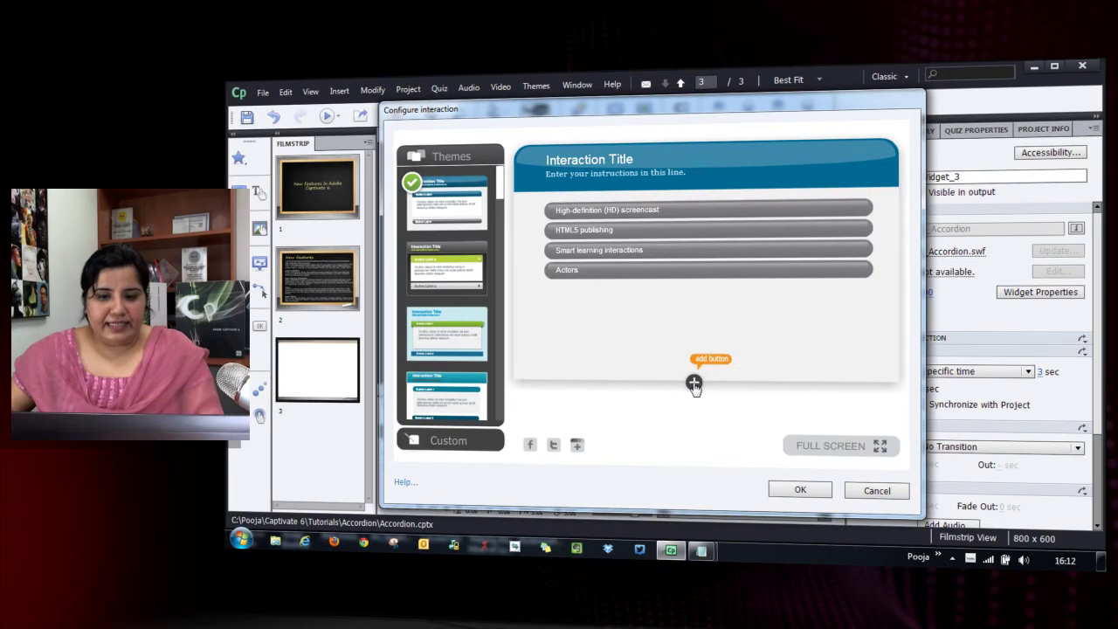
- Add a fifth accordion button and label it "Smart Shapes", copying the heading from Accordion.txt
click(694, 381)
key(alt+Tab)
scroll(428, 376, down, 3)
scroll(427, 375, down, 1)
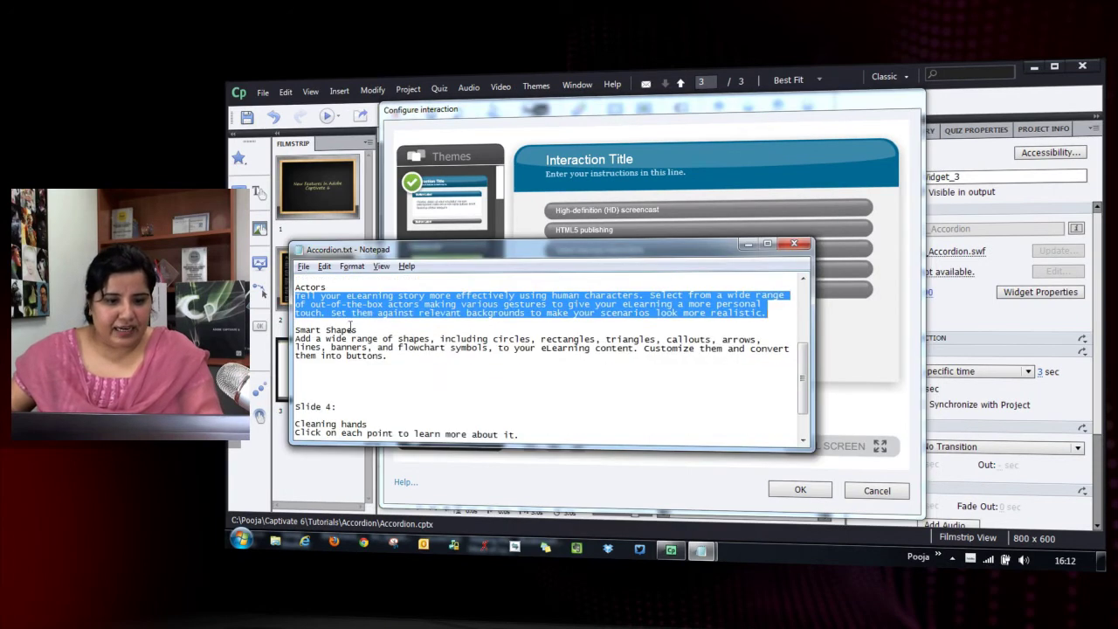
drag(358, 330, 291, 330)
key(ctrl+c)
key(alt+Tab)
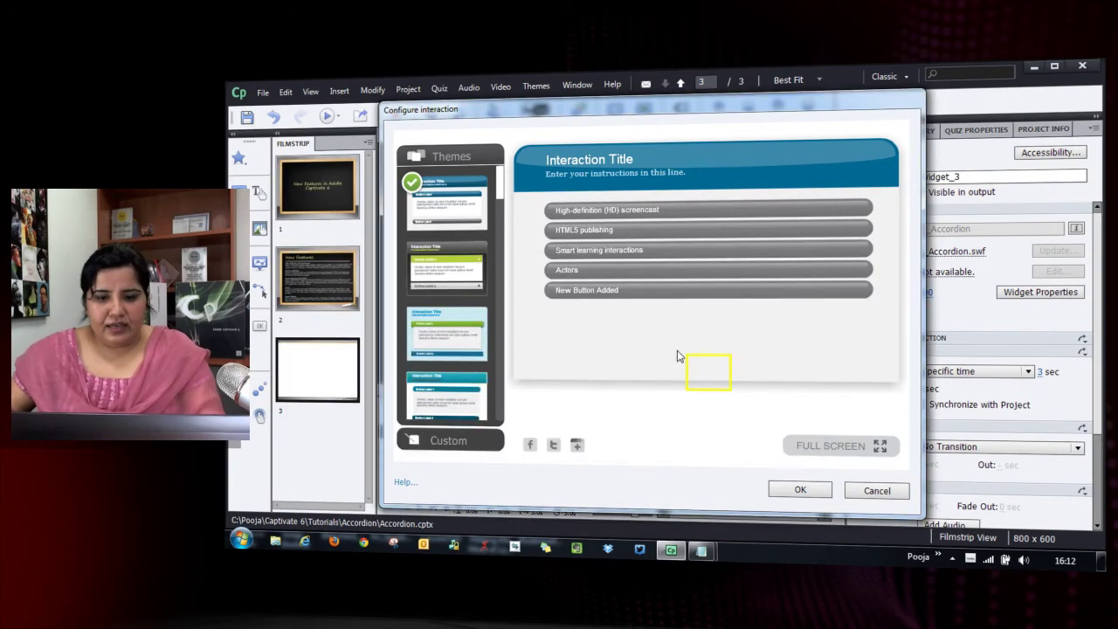
click(597, 292)
key(ctrl+v)
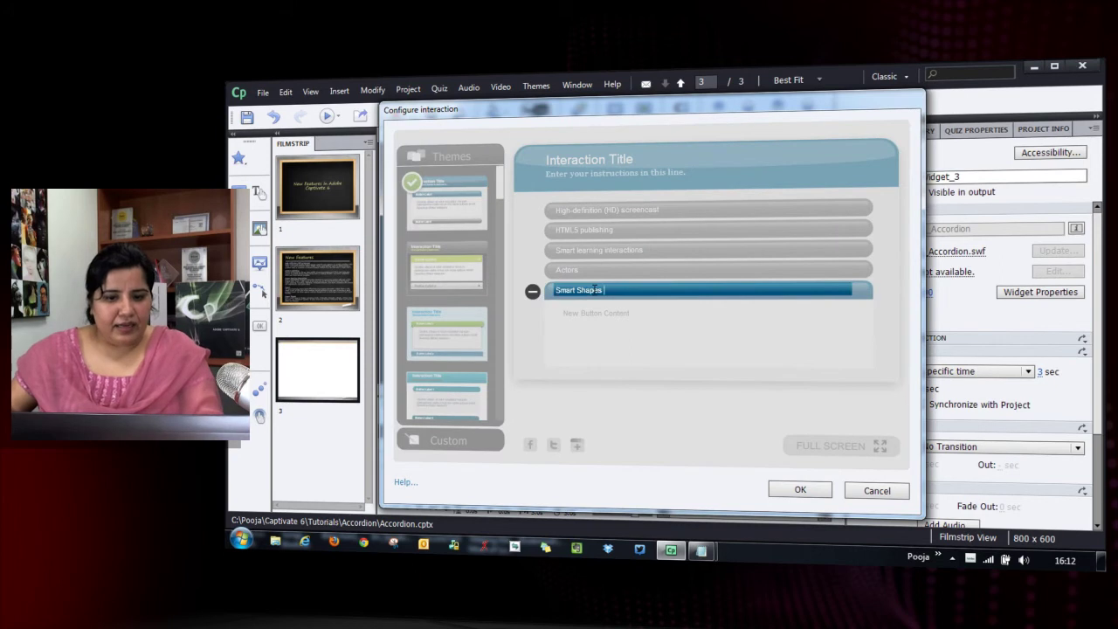
- Replace the Smart Shapes button's content with the shapes description copied from Accordion.txt
key(alt+Tab)
drag(297, 342, 449, 357)
key(ctrl+c)
key(alt+Tab)
click(601, 314)
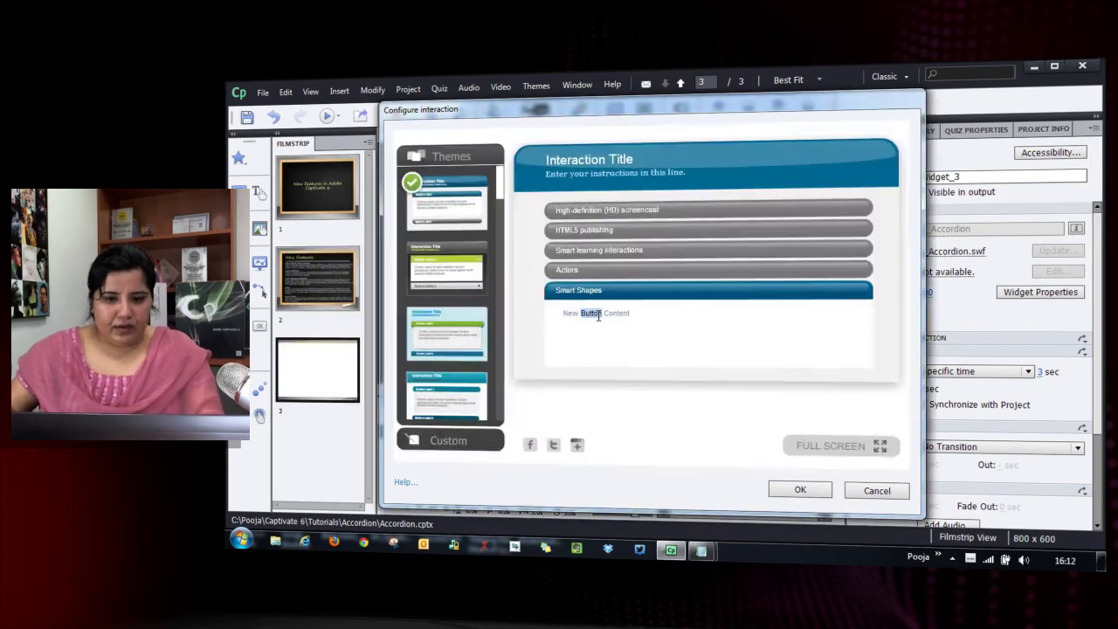
key(ctrl+v)
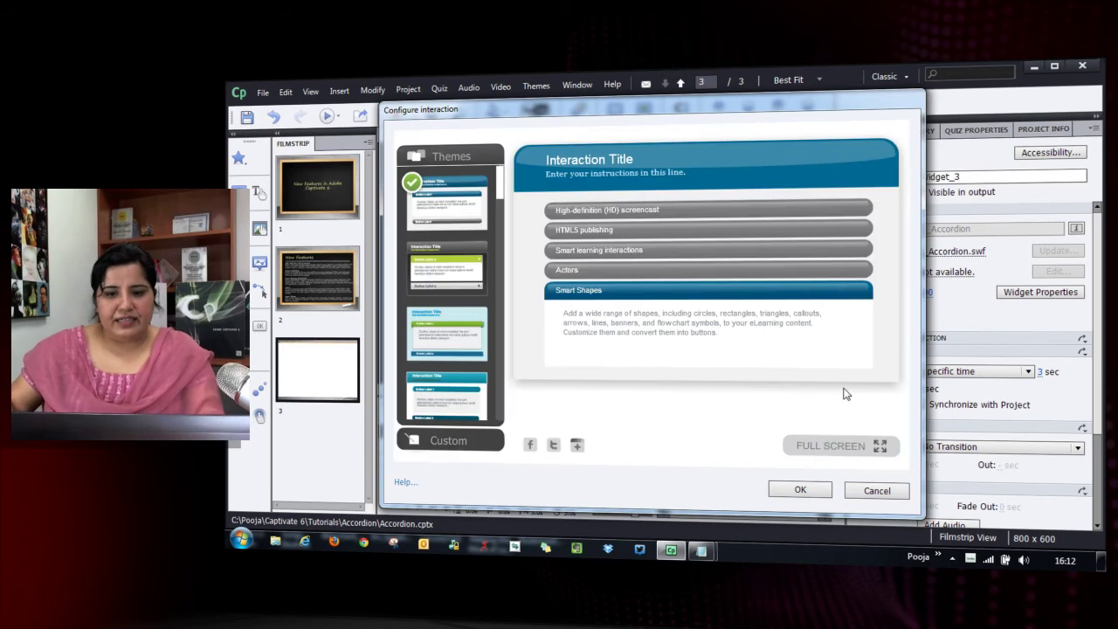
- Expand each of the five accordion buttons in turn, from High-definition (HD) screencast to Smart Shapes, to check their content
click(613, 211)
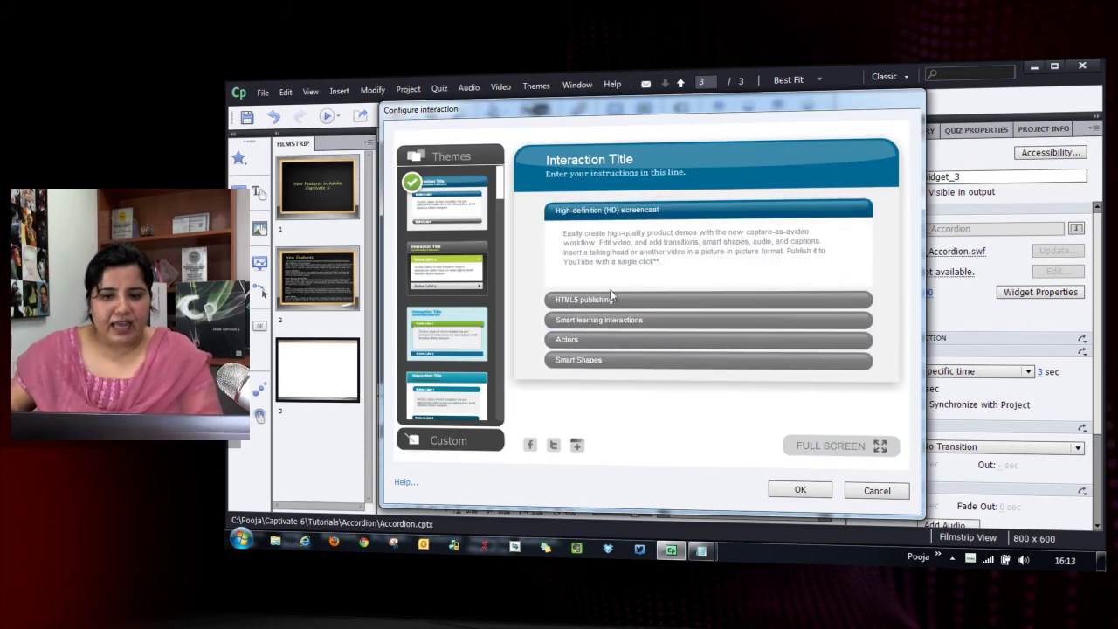
click(611, 299)
click(606, 320)
click(606, 341)
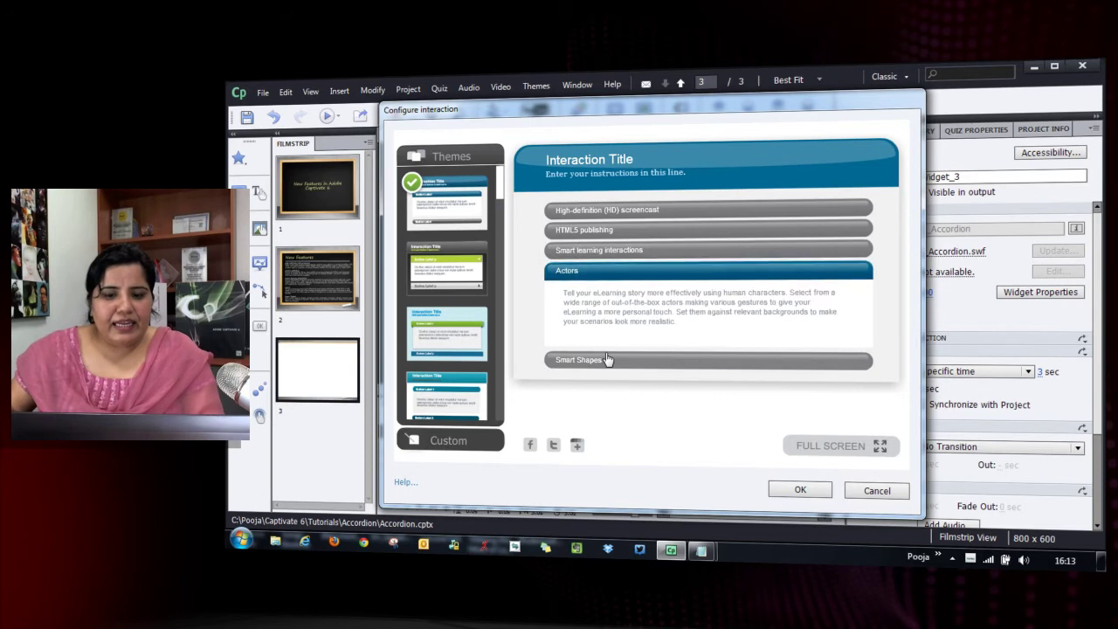
click(604, 359)
- Try the dark grey theme with a green active button and the black-header theme with an orange active button
drag(626, 105, 676, 109)
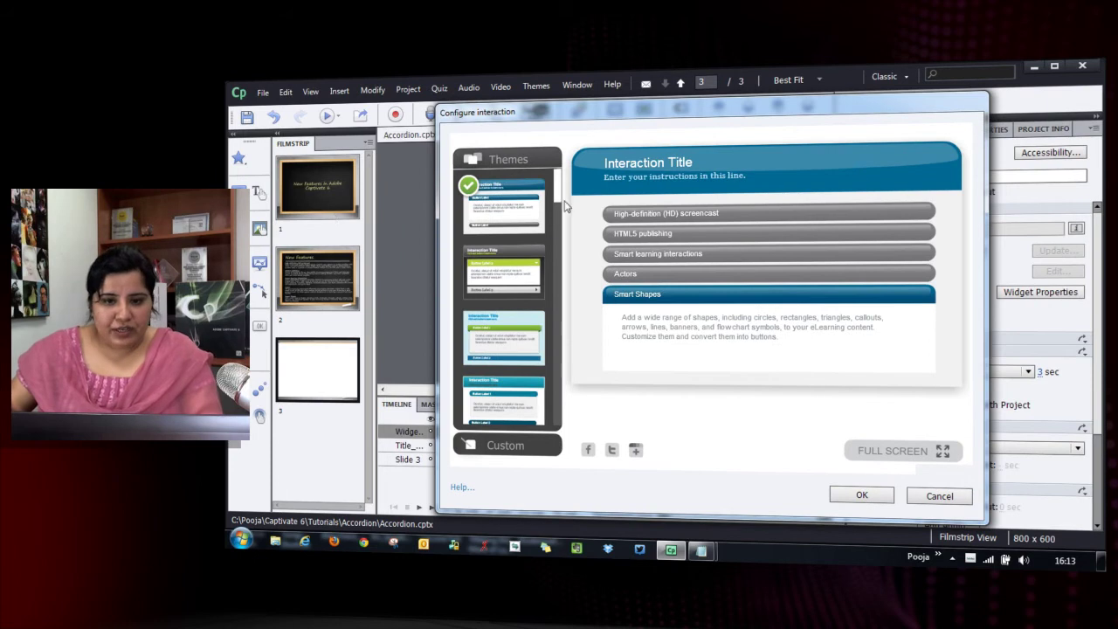
drag(559, 200, 562, 204)
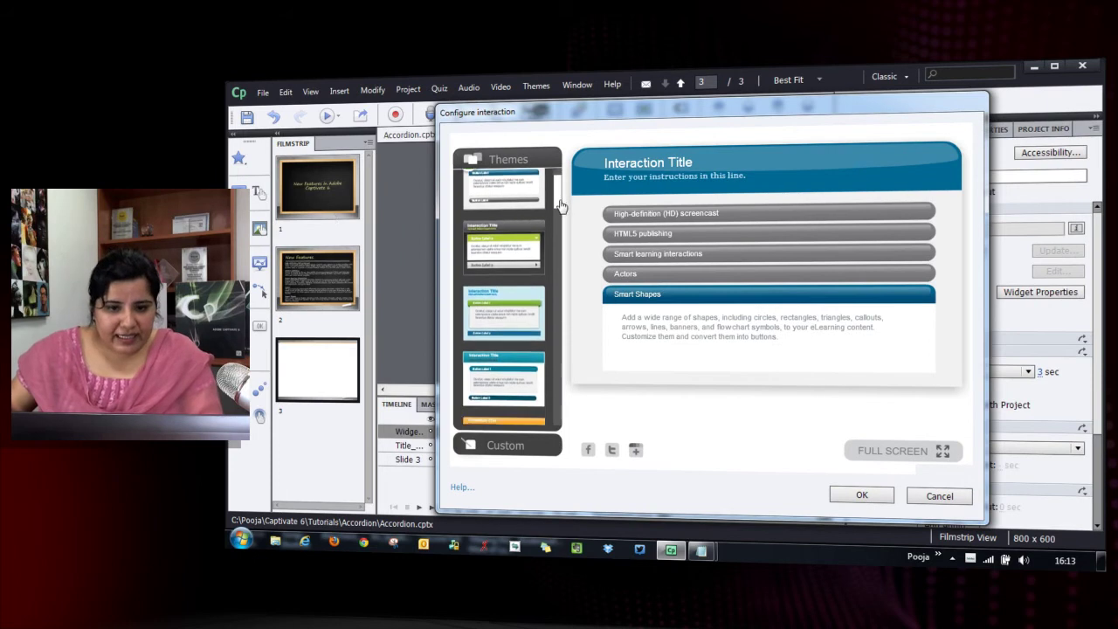
click(518, 230)
drag(553, 197, 560, 292)
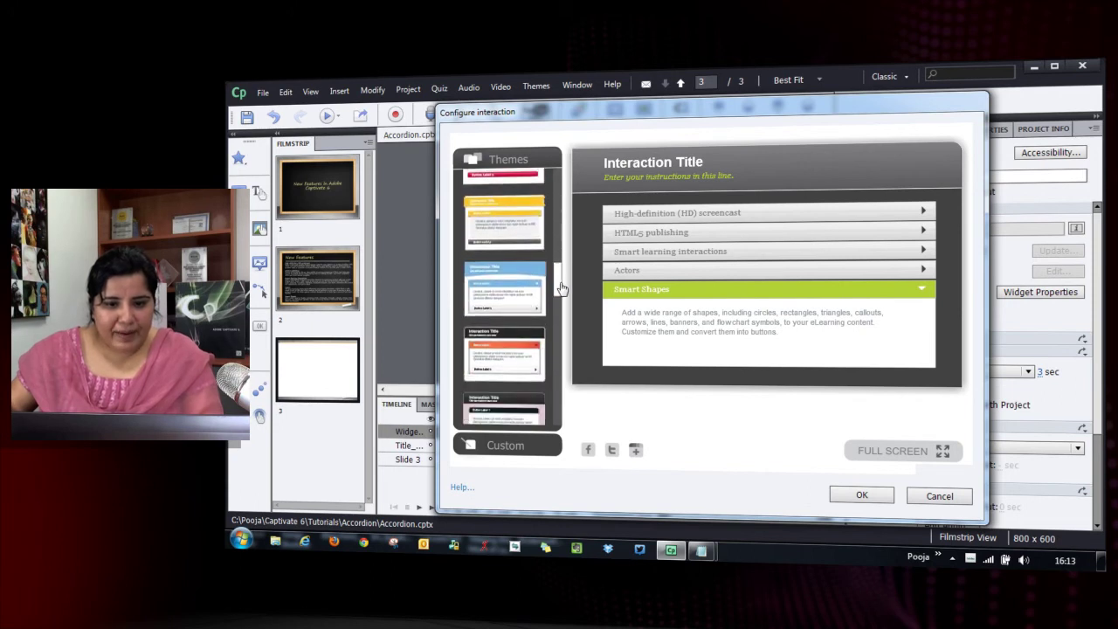
click(507, 349)
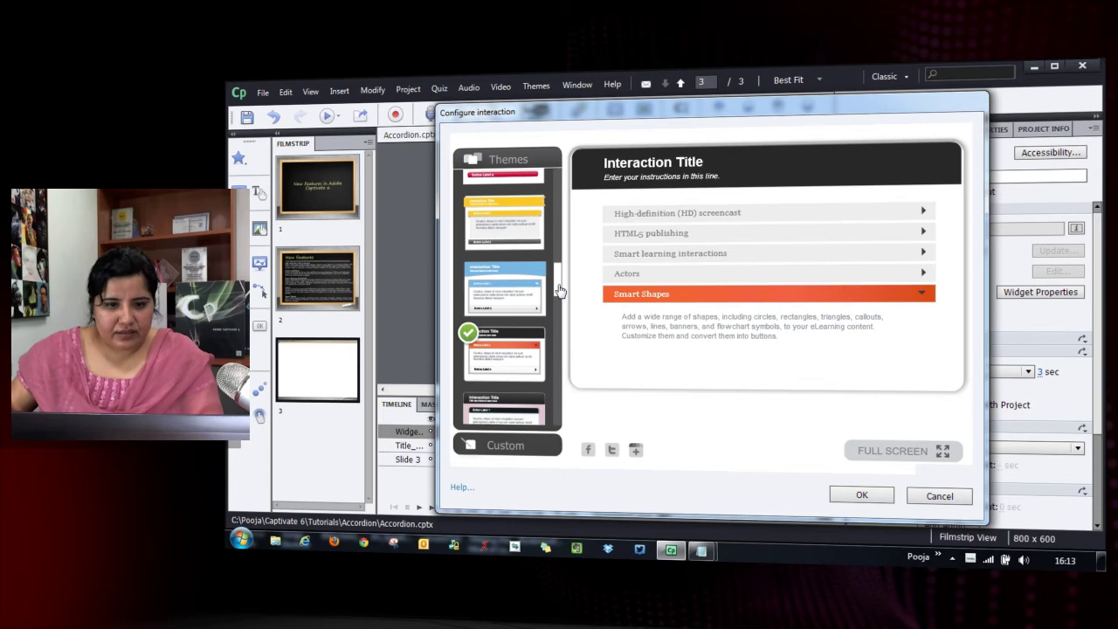
- Apply the theme with black buttons, a black header and a yellow interaction title
drag(559, 290, 562, 360)
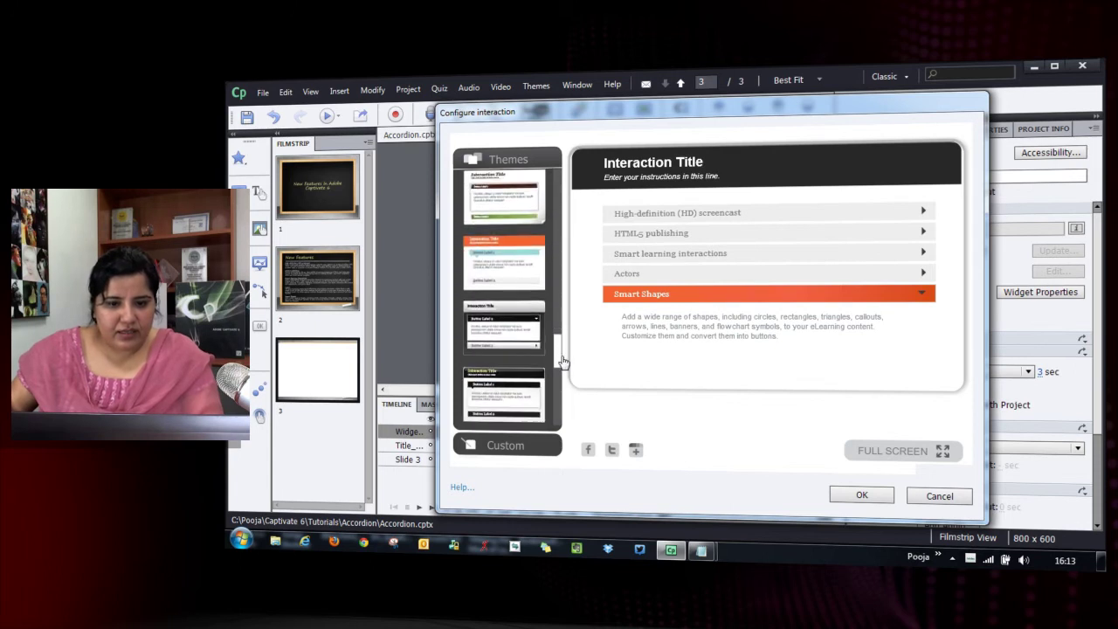
click(504, 384)
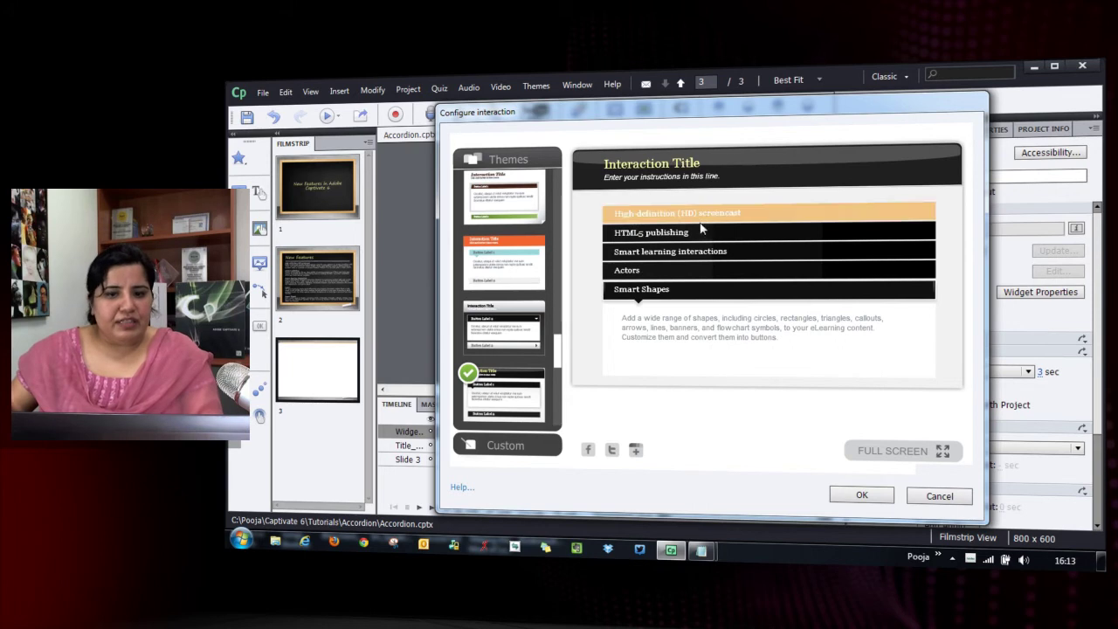
drag(559, 354, 759, 238)
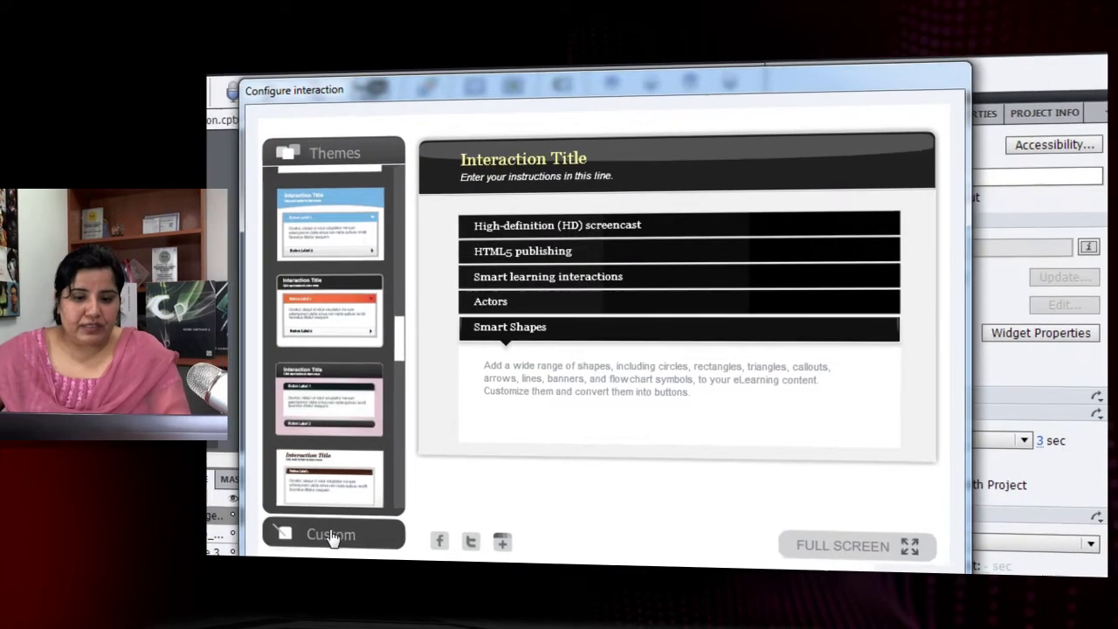
- Customize the accordion button styles by setting the Over color to #663333
click(376, 528)
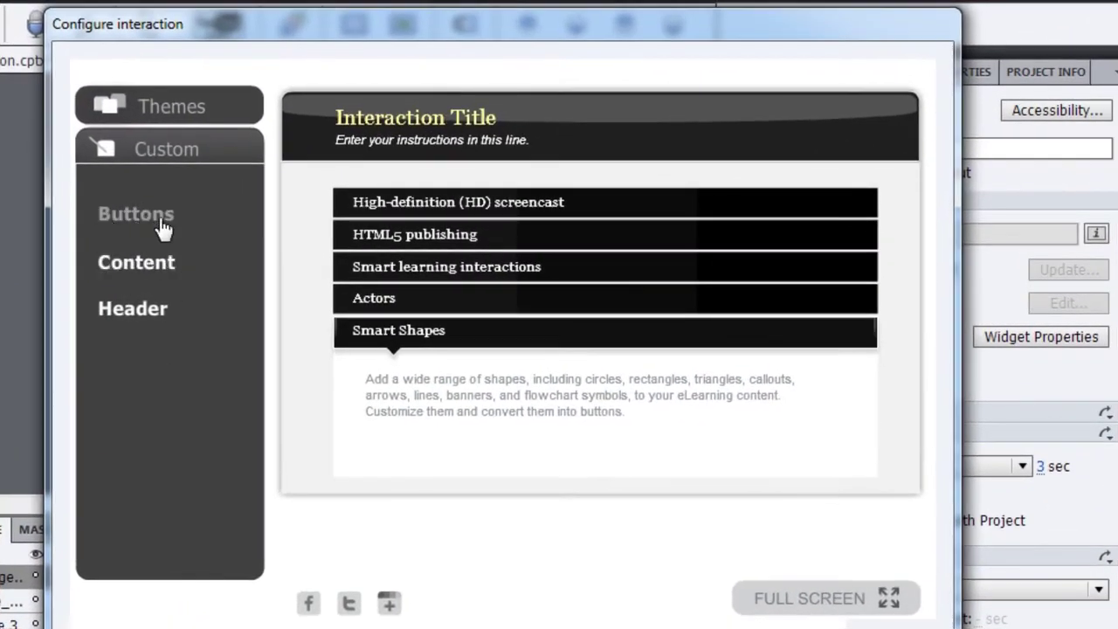
click(157, 220)
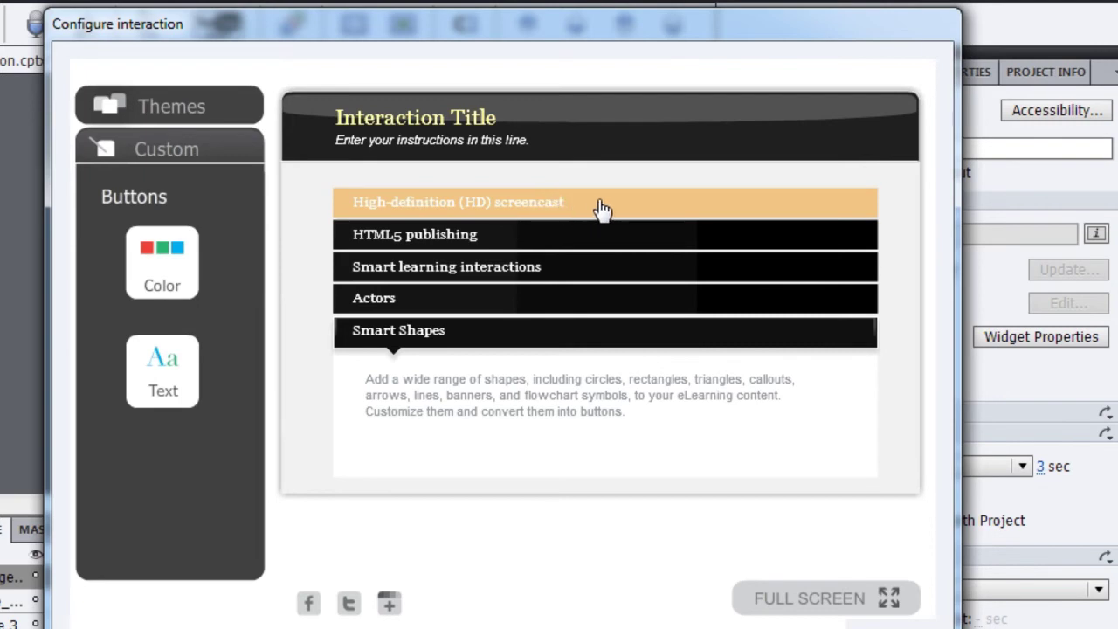
click(187, 269)
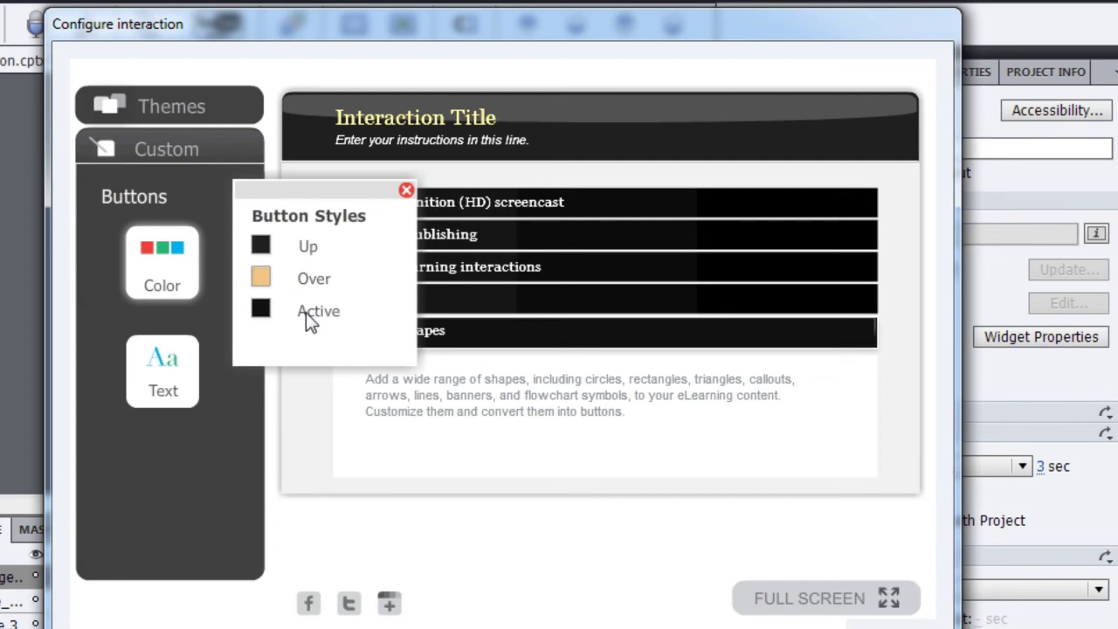
click(262, 277)
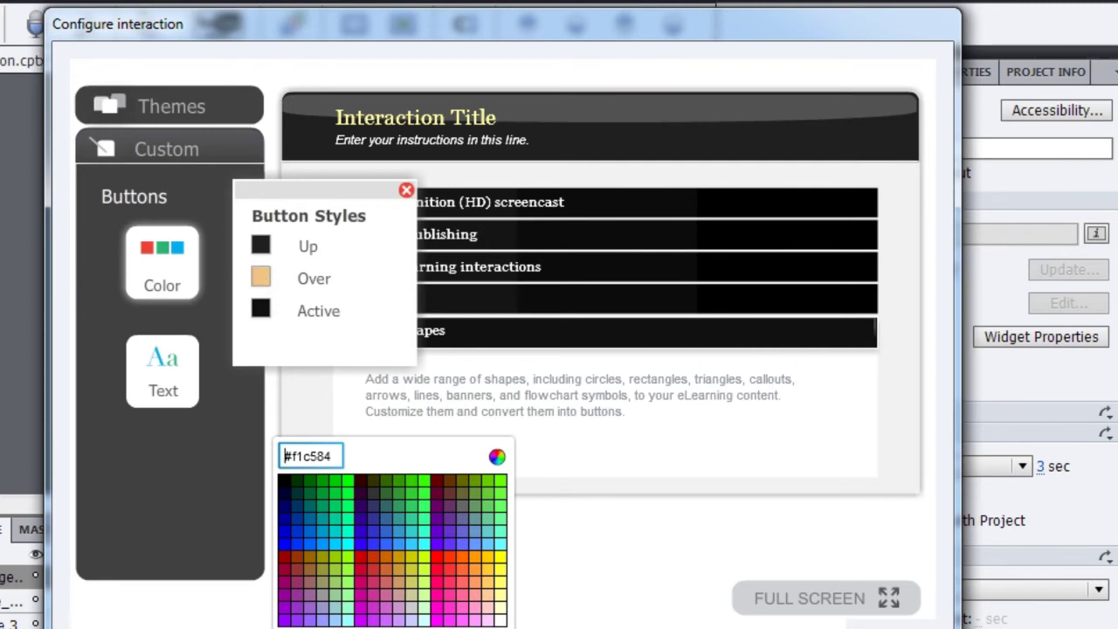
click(450, 489)
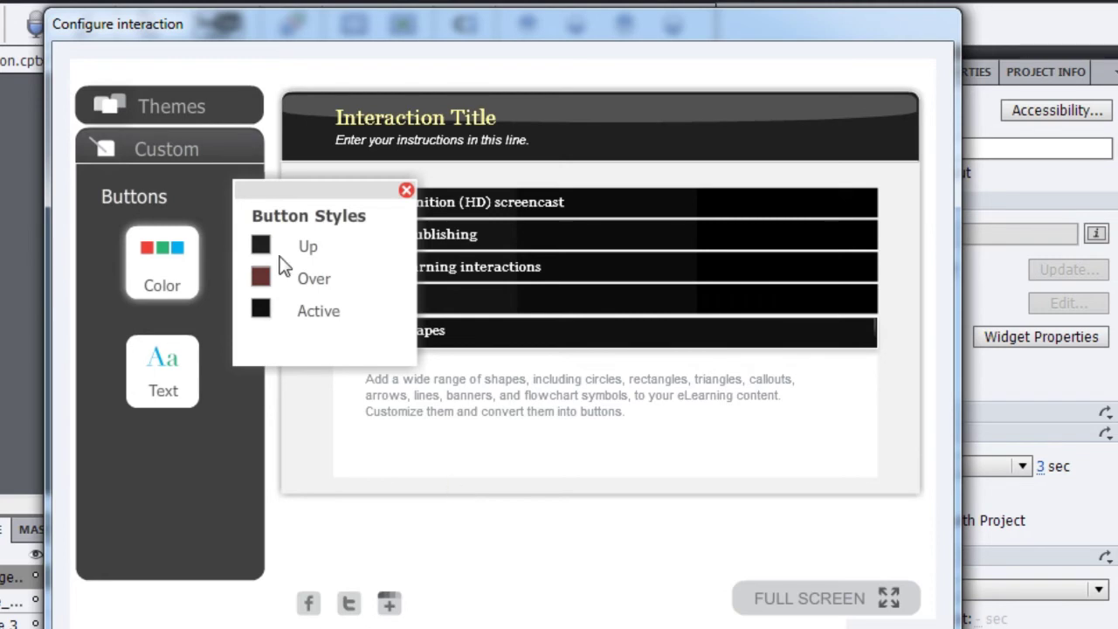
click(265, 287)
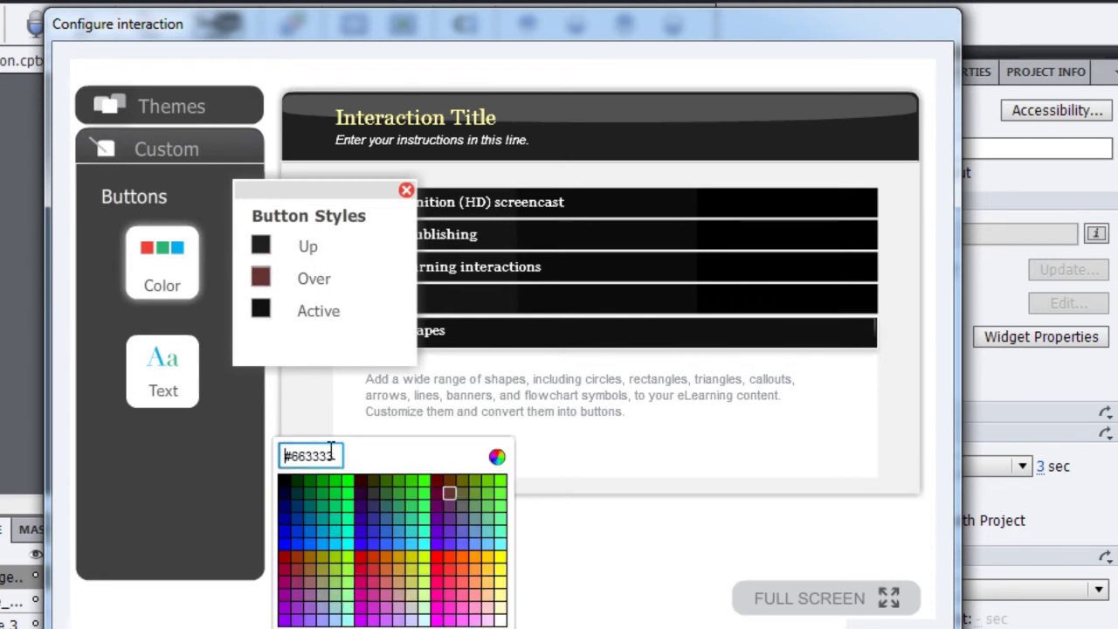
drag(335, 455, 284, 459)
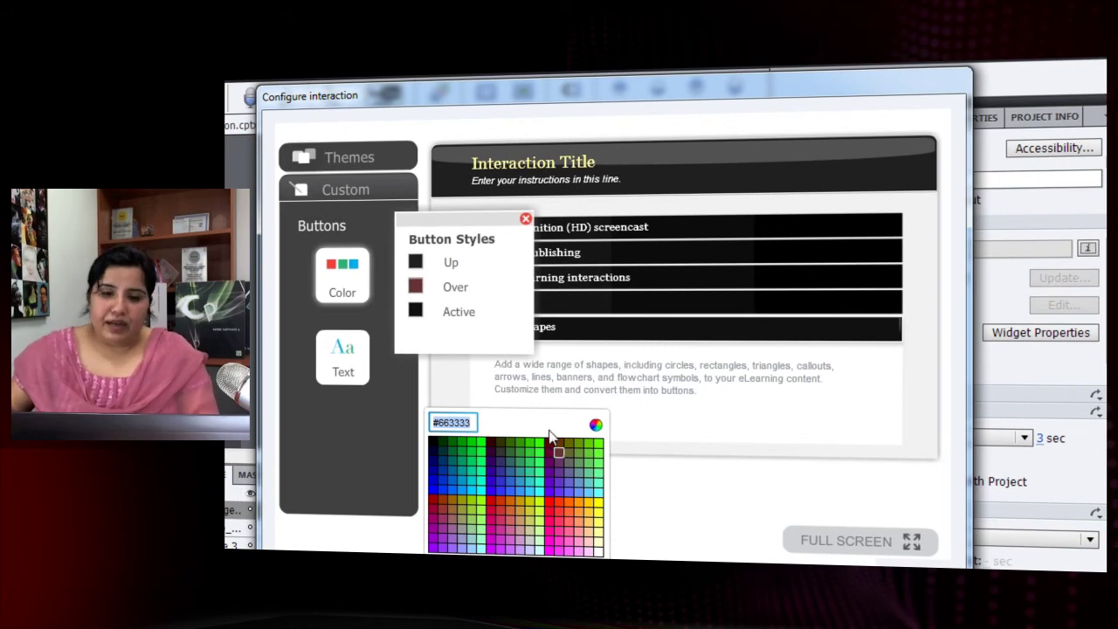
click(498, 297)
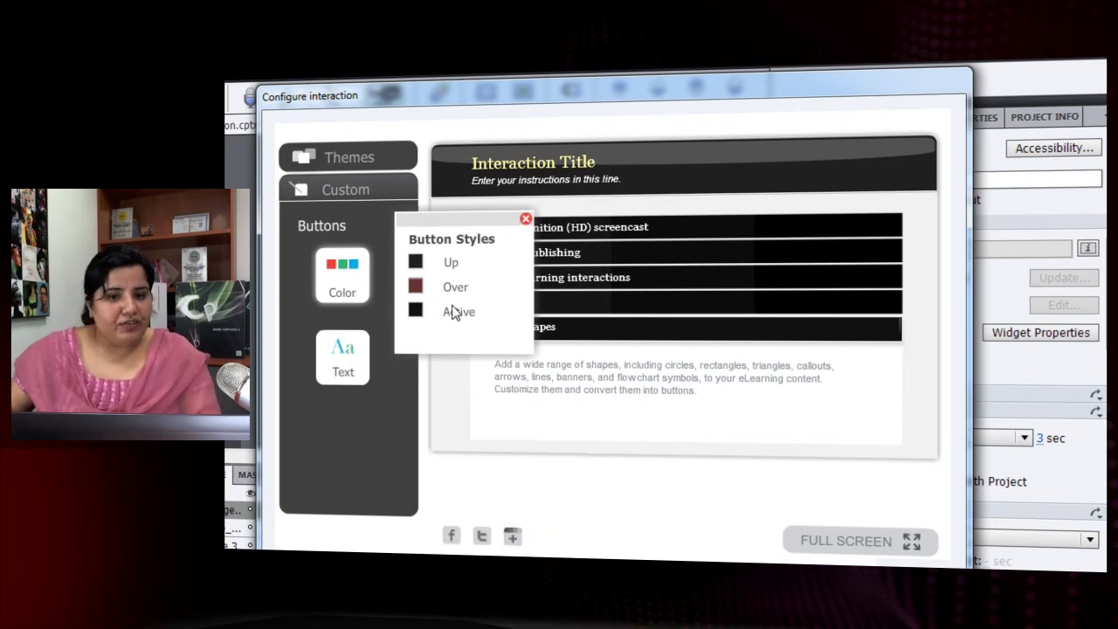
click(525, 220)
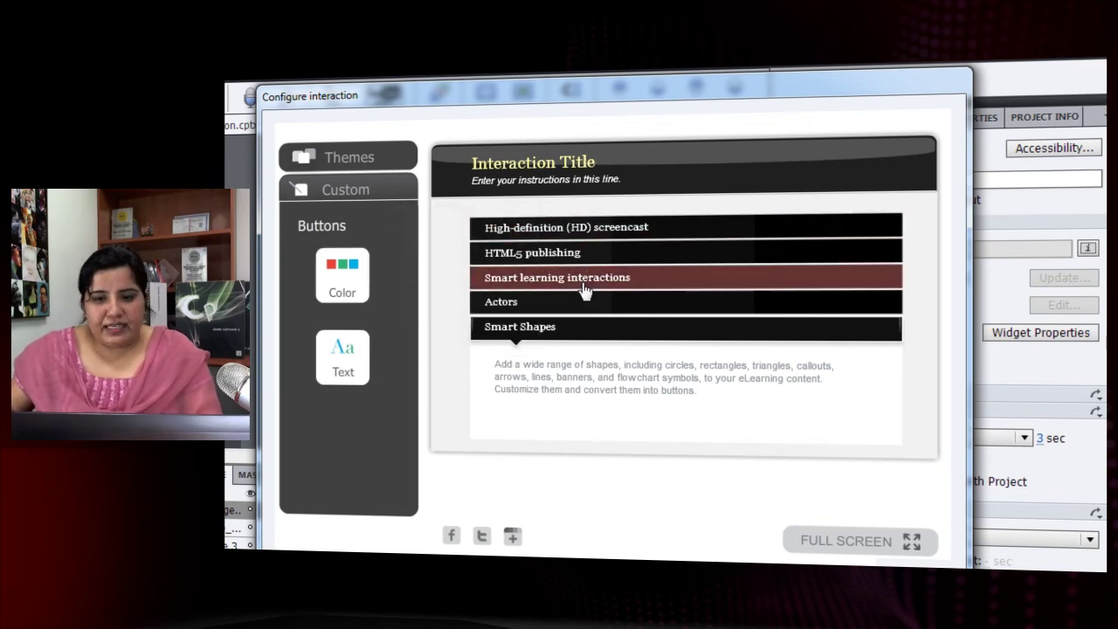
- Set the font size of the accordion button labels to 16
click(347, 367)
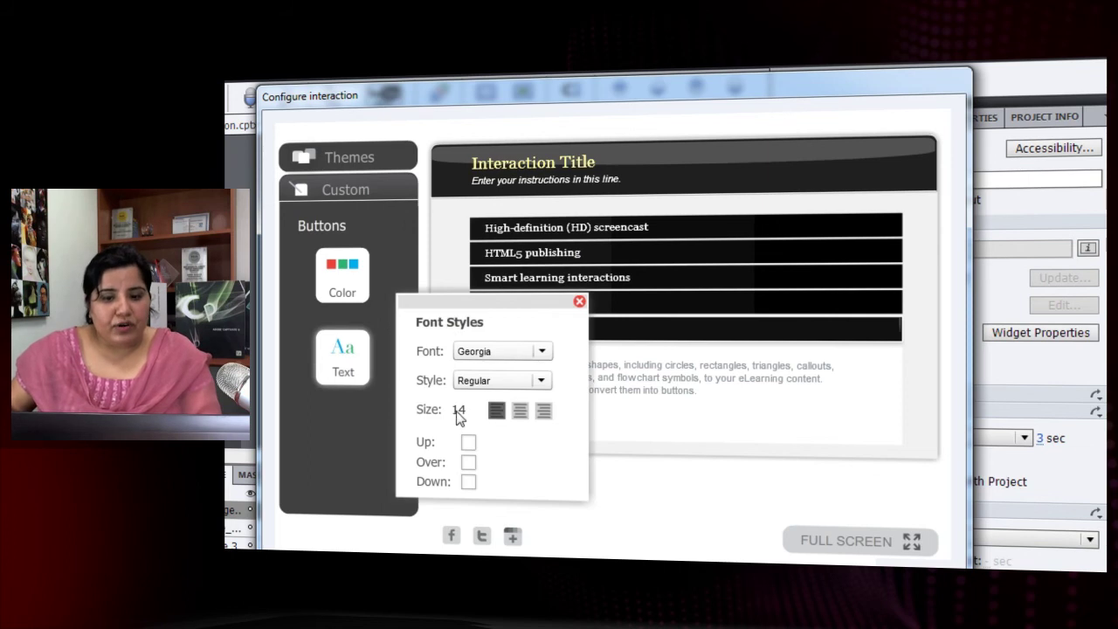
drag(463, 417, 467, 418)
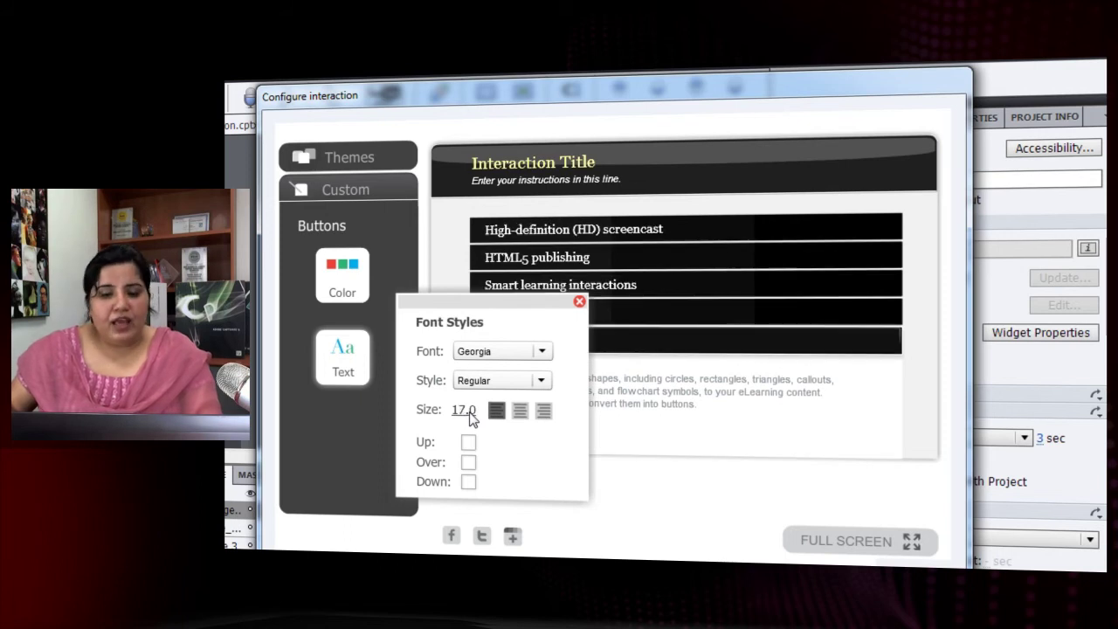
drag(469, 416, 470, 415)
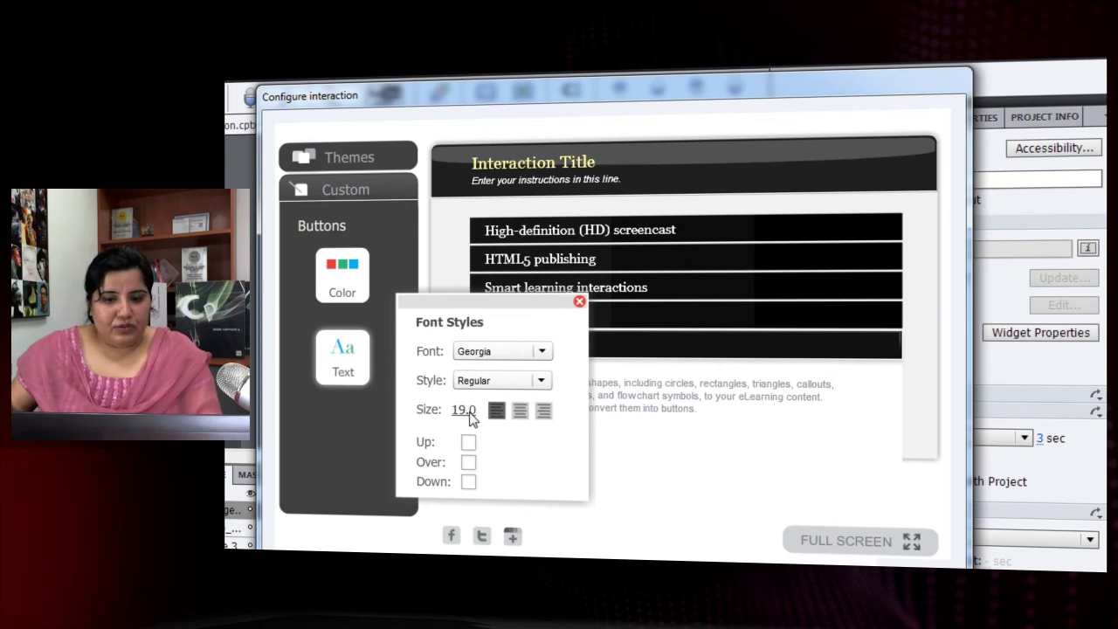
drag(469, 418, 468, 417)
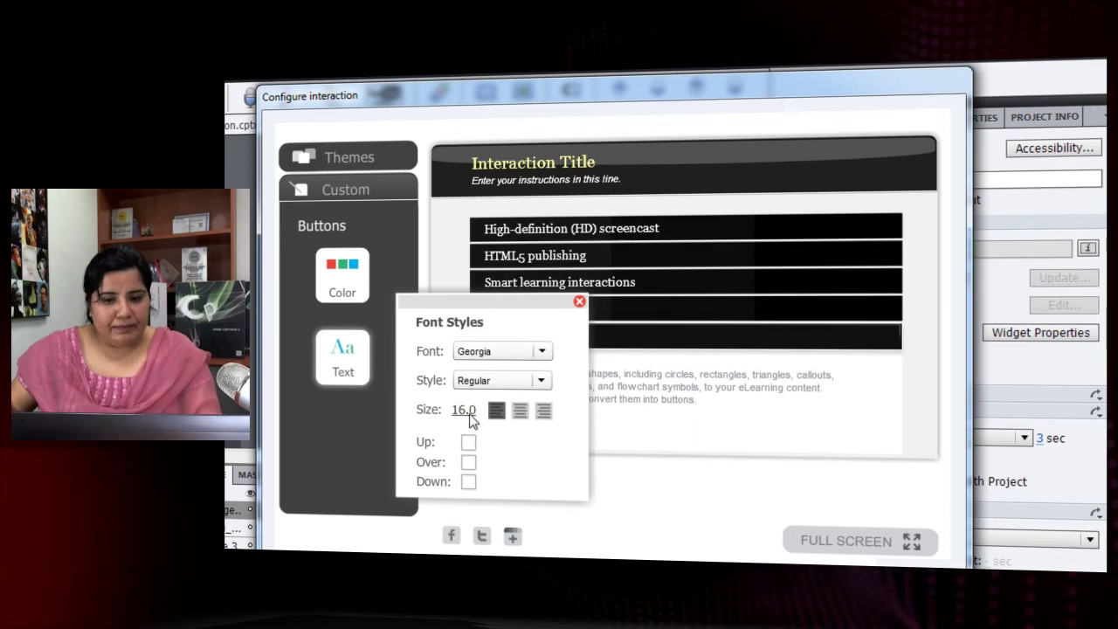
- Try centered and right alignment on the button labels, restore left alignment, and look at the Over text color choices
click(521, 412)
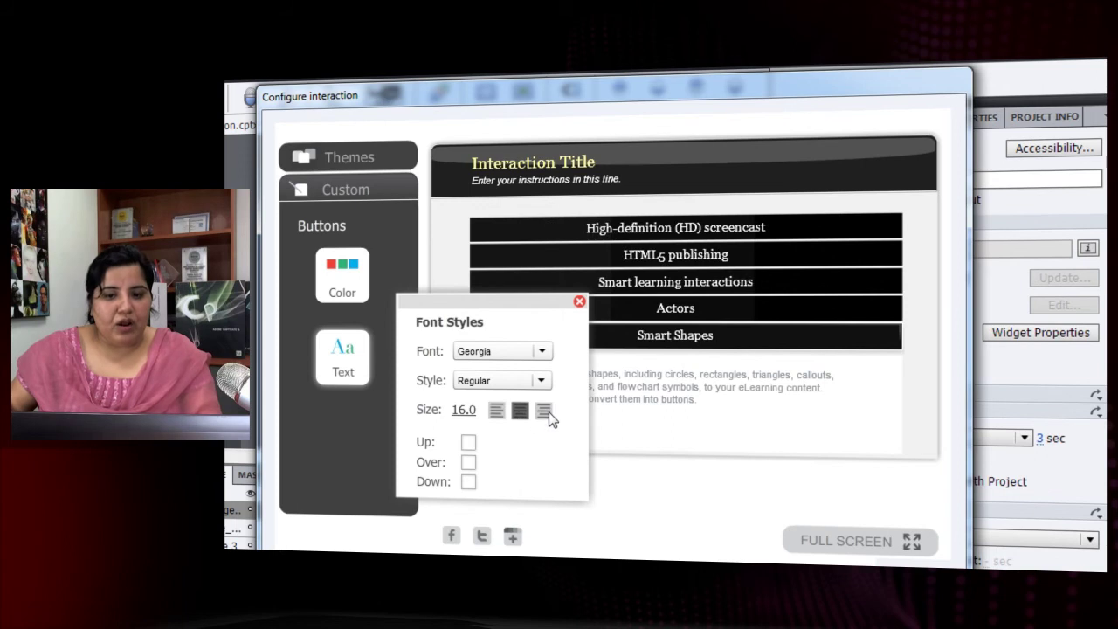
click(549, 415)
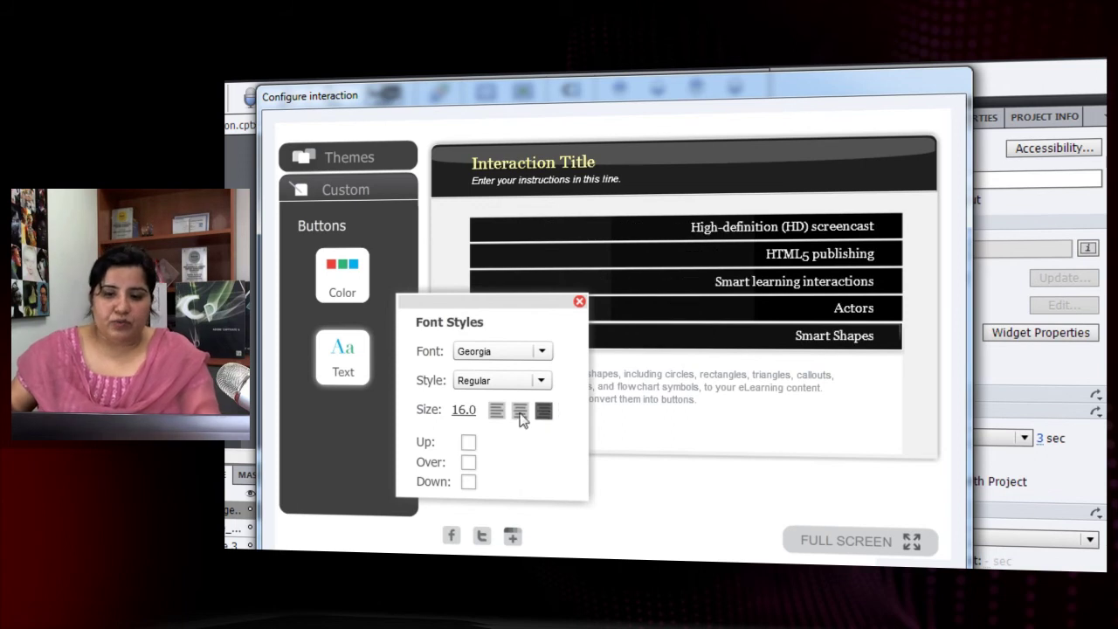
click(520, 414)
click(497, 412)
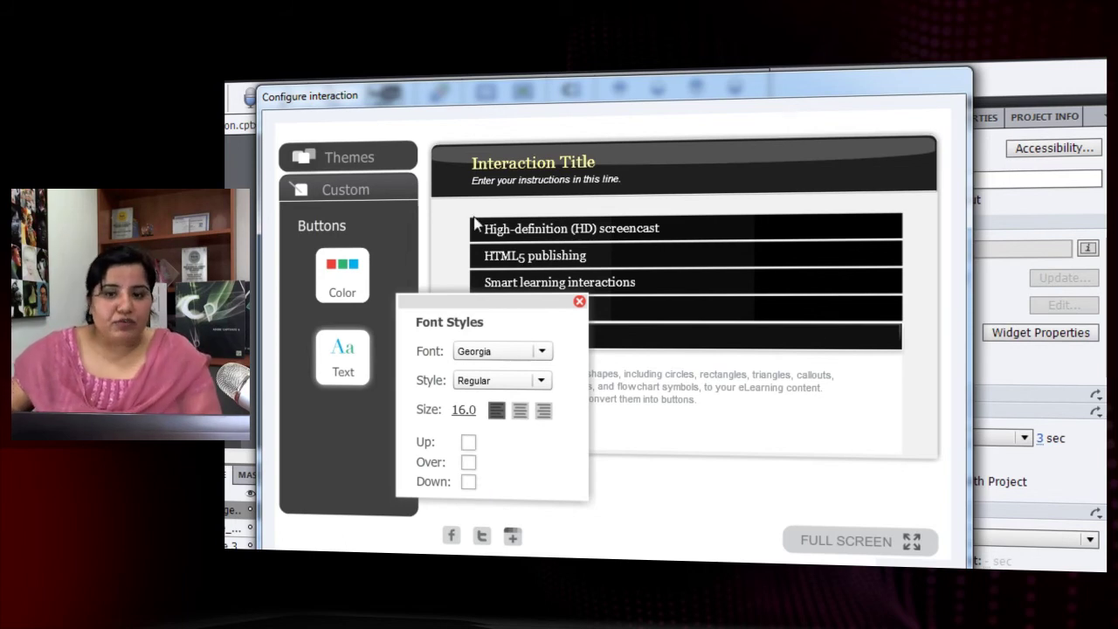
click(469, 462)
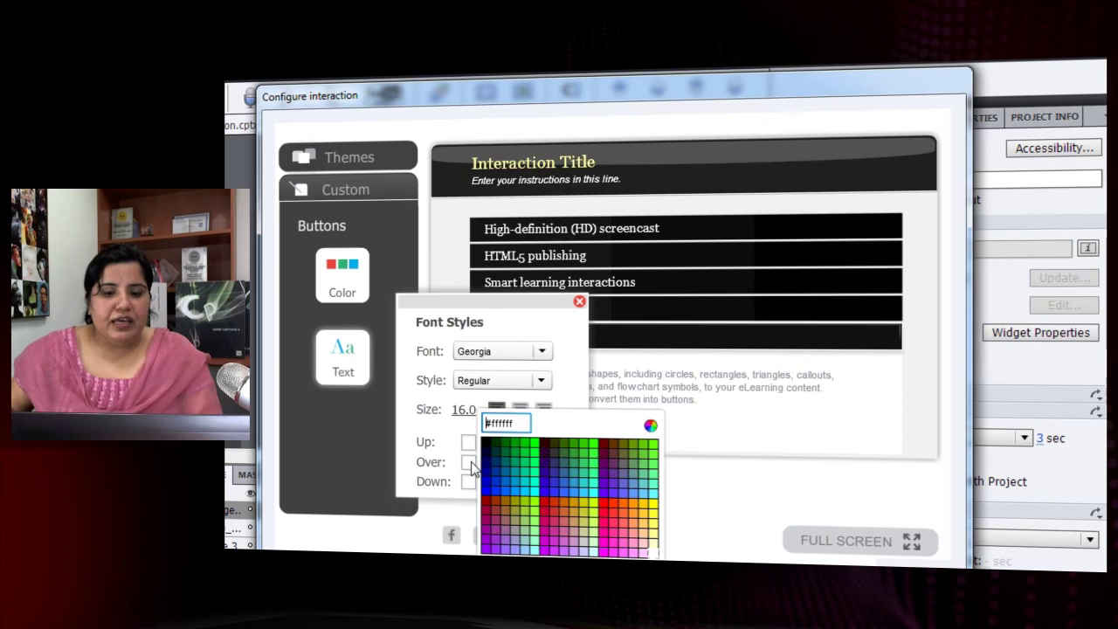
click(470, 463)
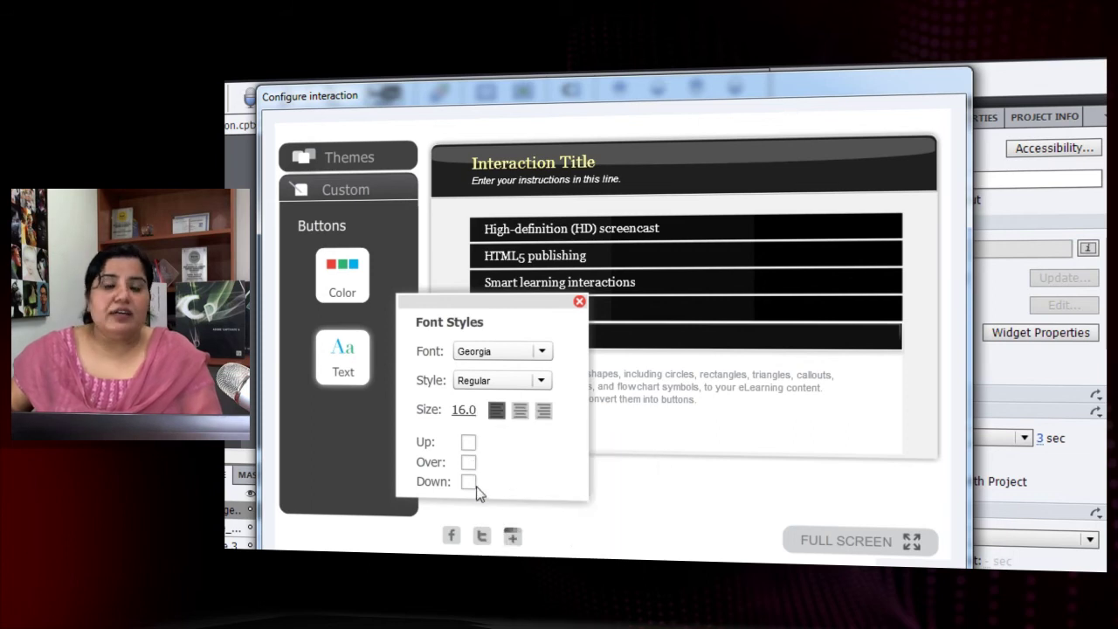
- Set the content text size to 15 with High-definition (HD) screencast expanded, and check the font and body background color options
click(340, 192)
click(333, 276)
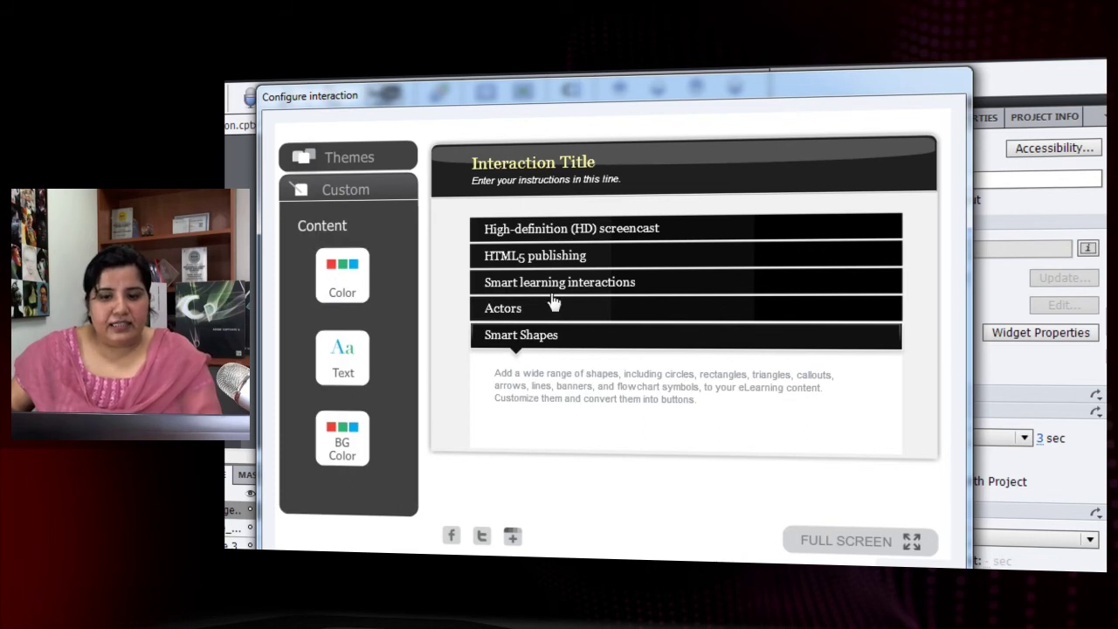
click(547, 230)
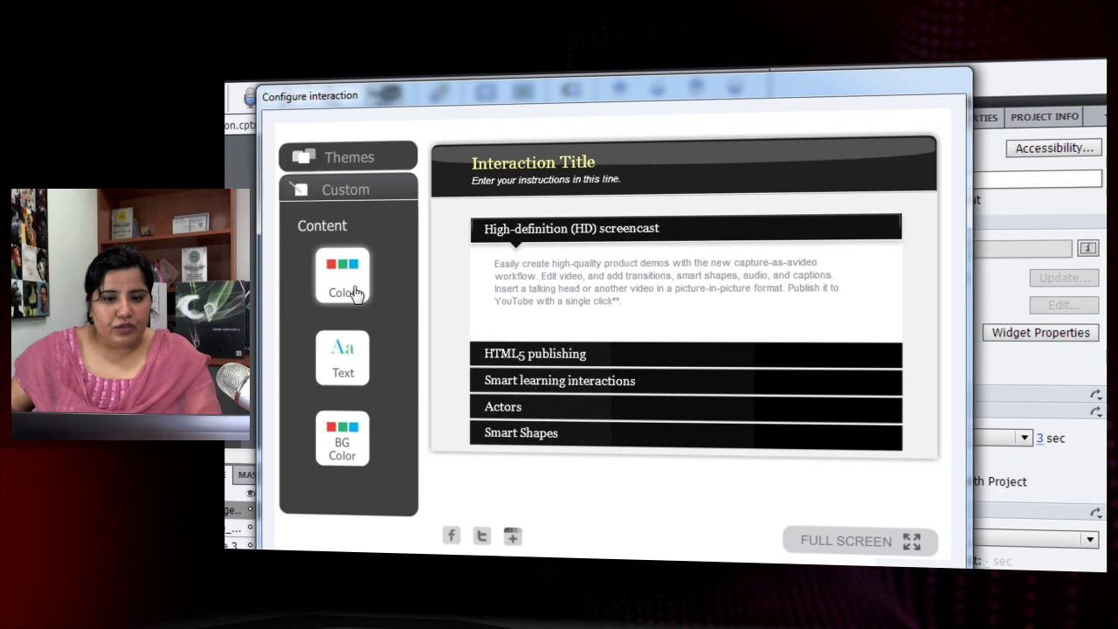
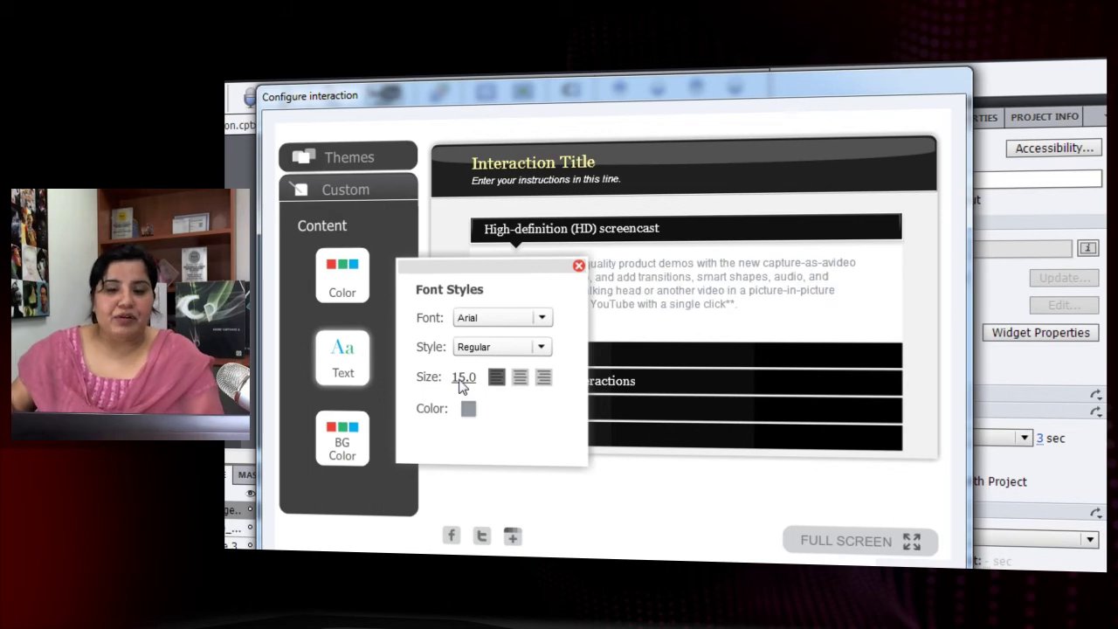
click(542, 318)
click(541, 318)
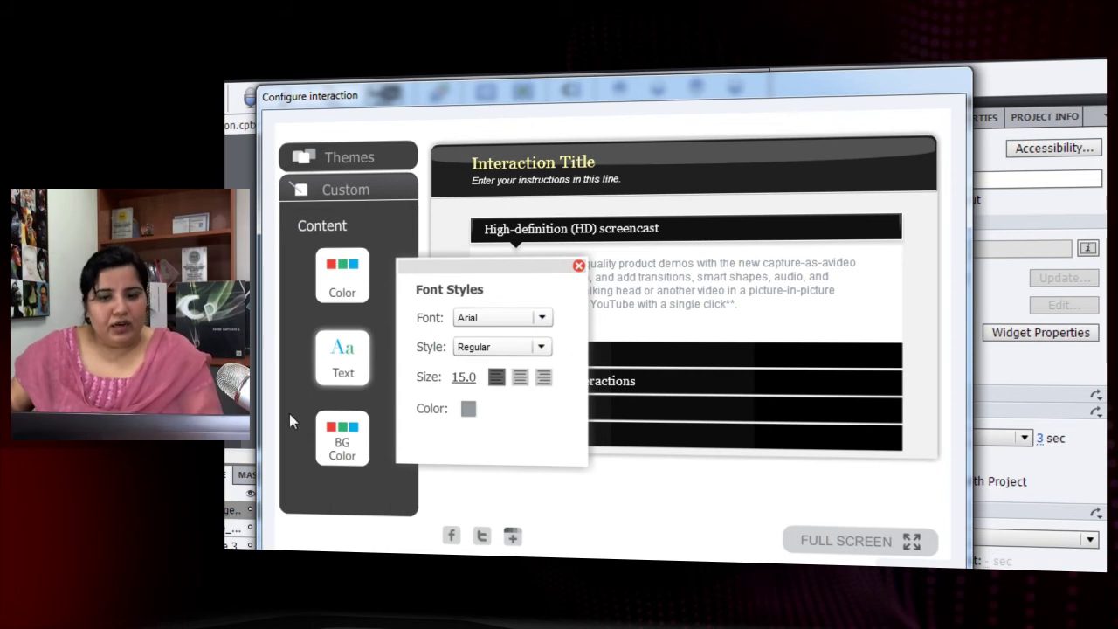
click(349, 450)
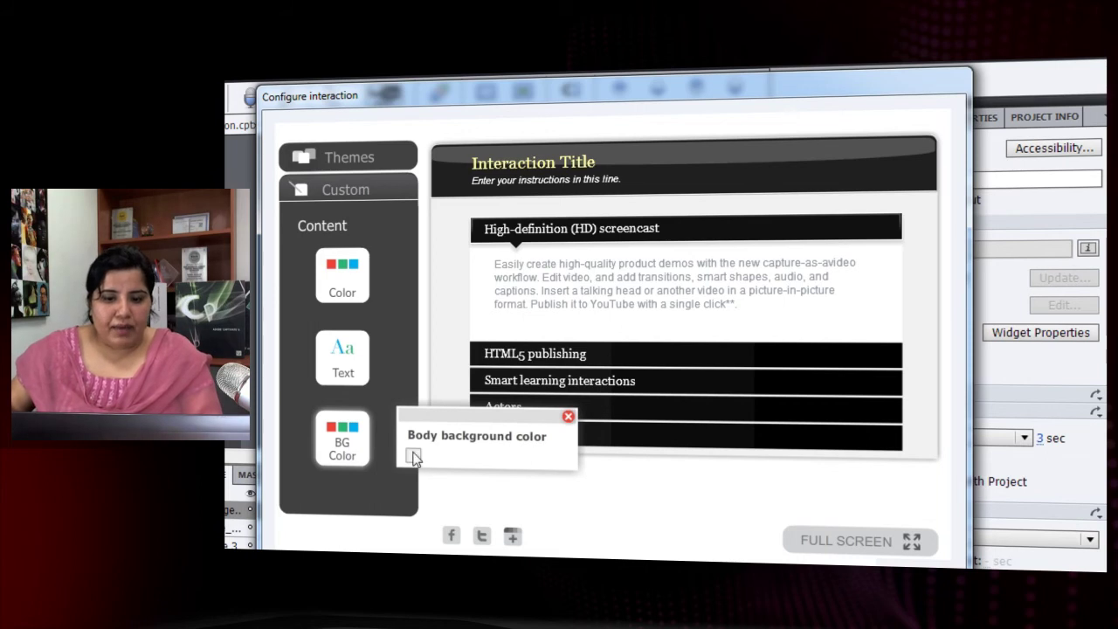
click(566, 416)
- Open the custom Header settings for the interaction's title, description and color
click(358, 190)
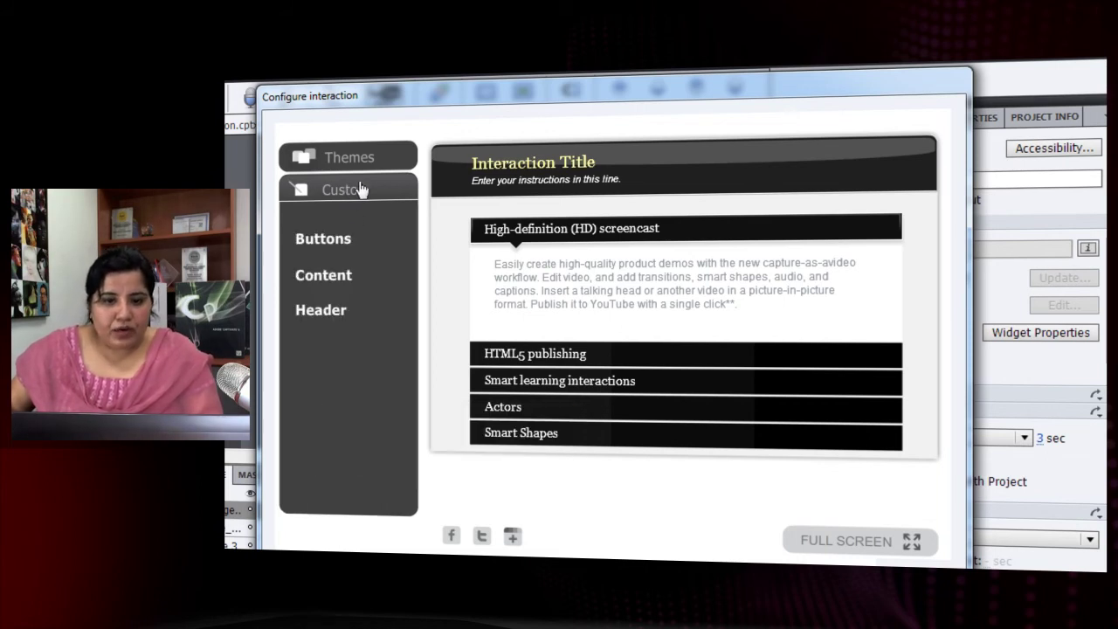
click(321, 310)
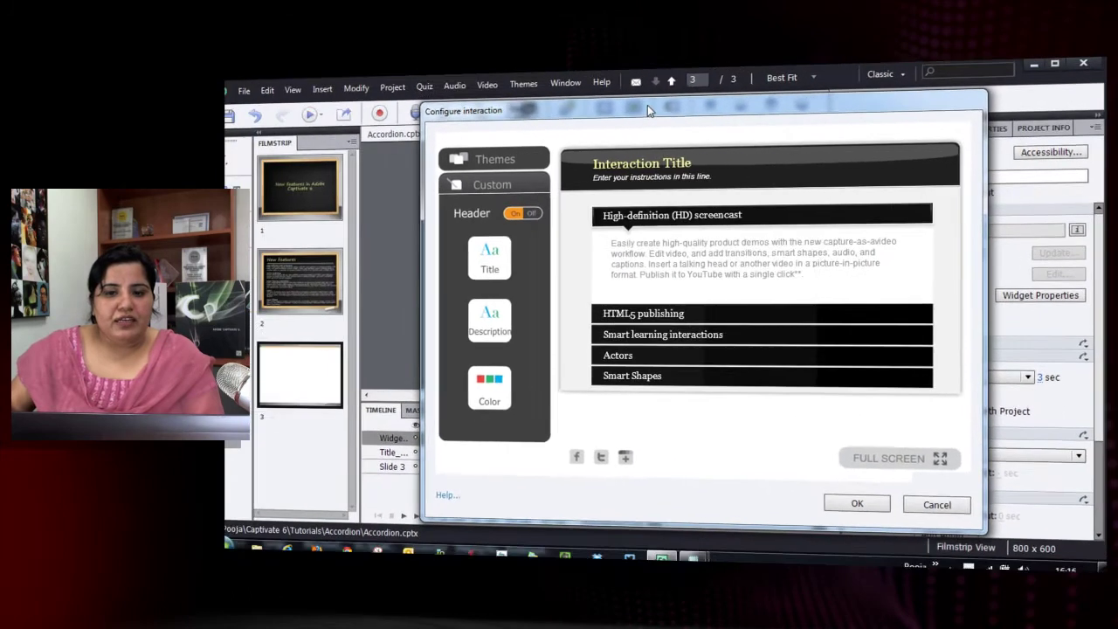
drag(647, 105, 621, 200)
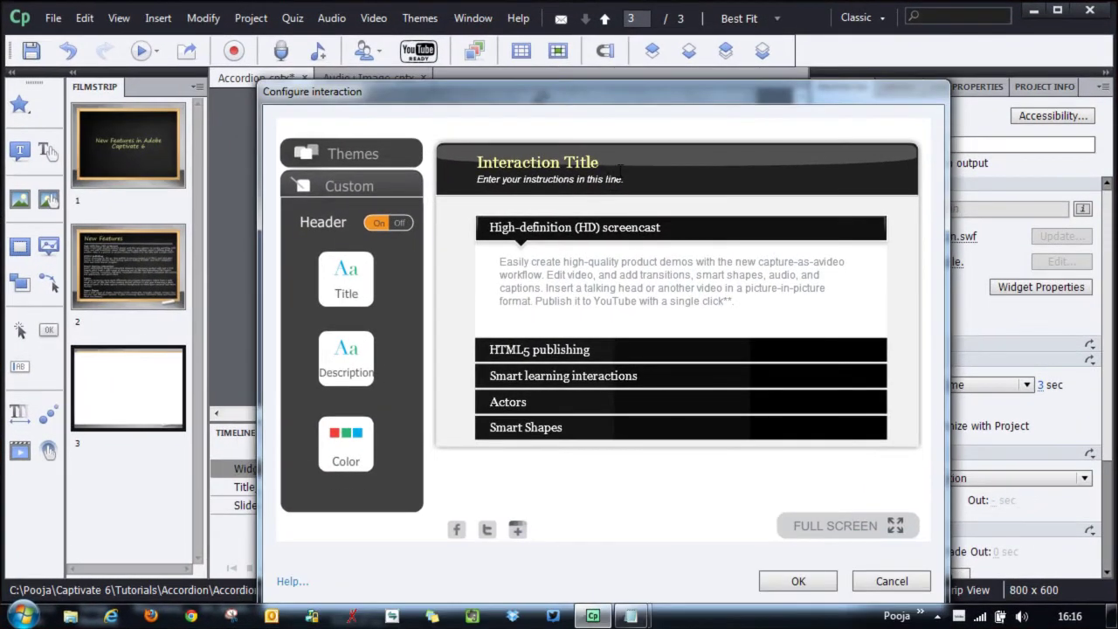
- Turn off the interaction's header, return to the theme list, and accept the accordion configuration
click(397, 224)
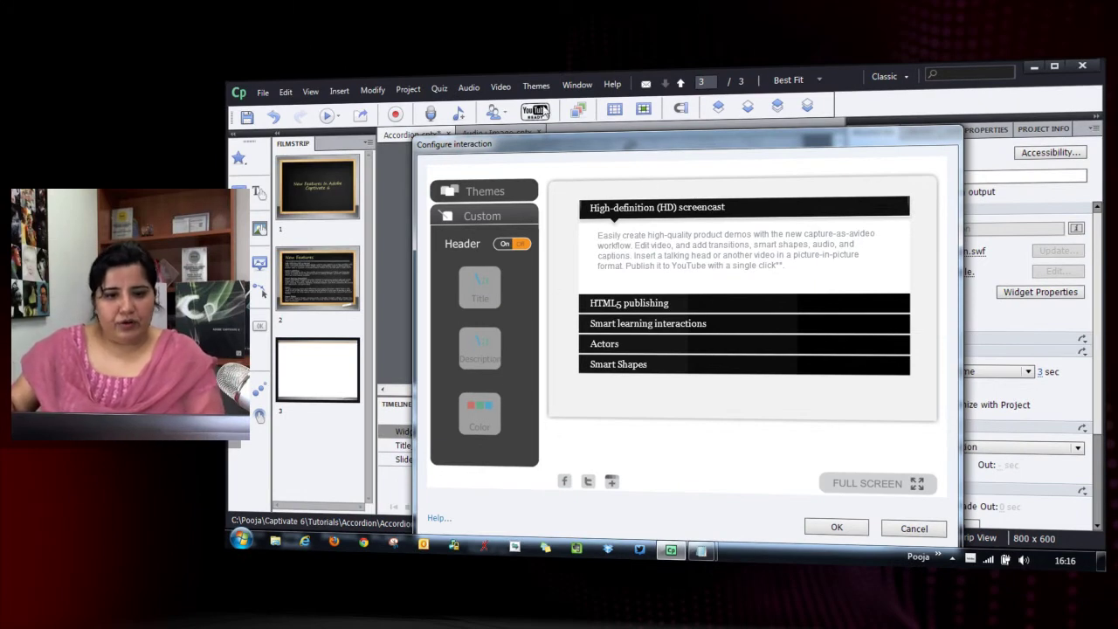
click(478, 215)
click(491, 198)
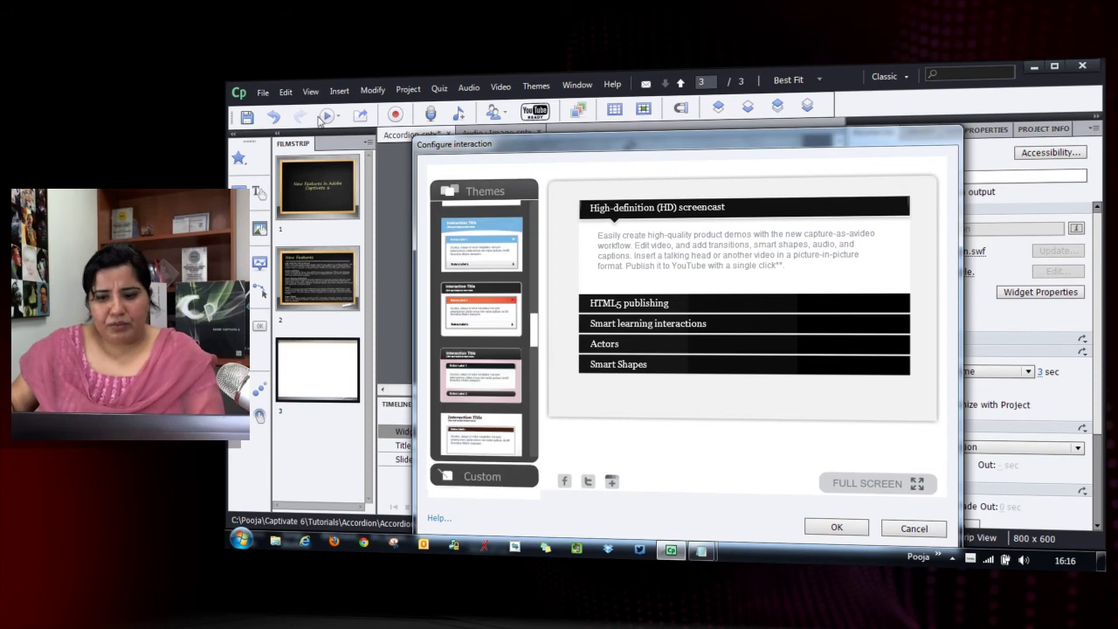
click(837, 527)
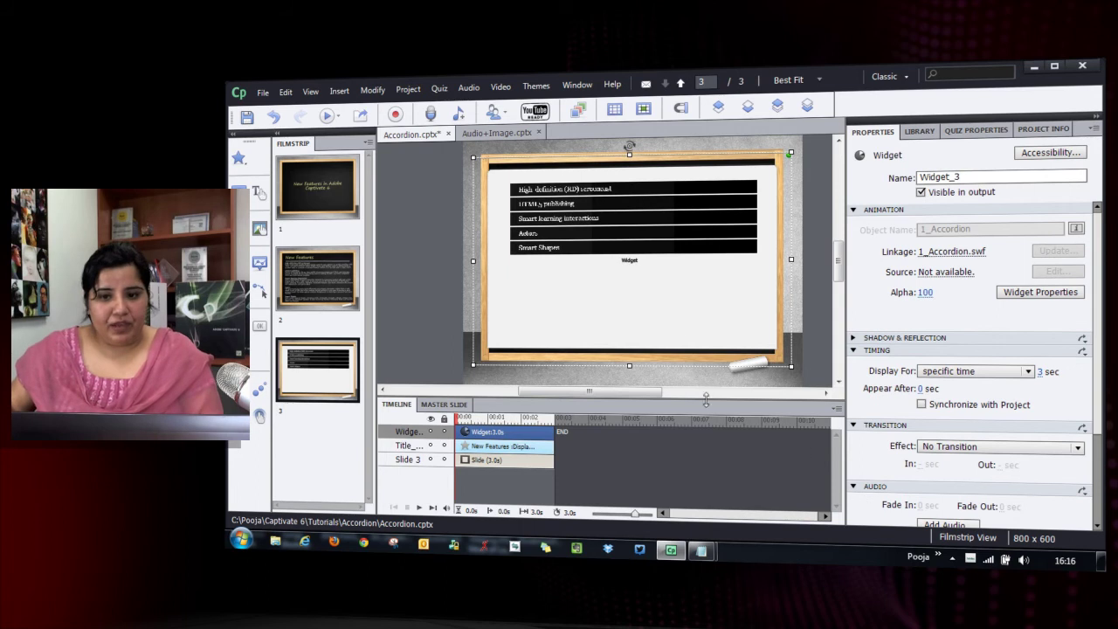
- Resize the accordion widget to about 652 x 434 inside the board below the New Features title and refresh its stage image
drag(661, 288, 678, 316)
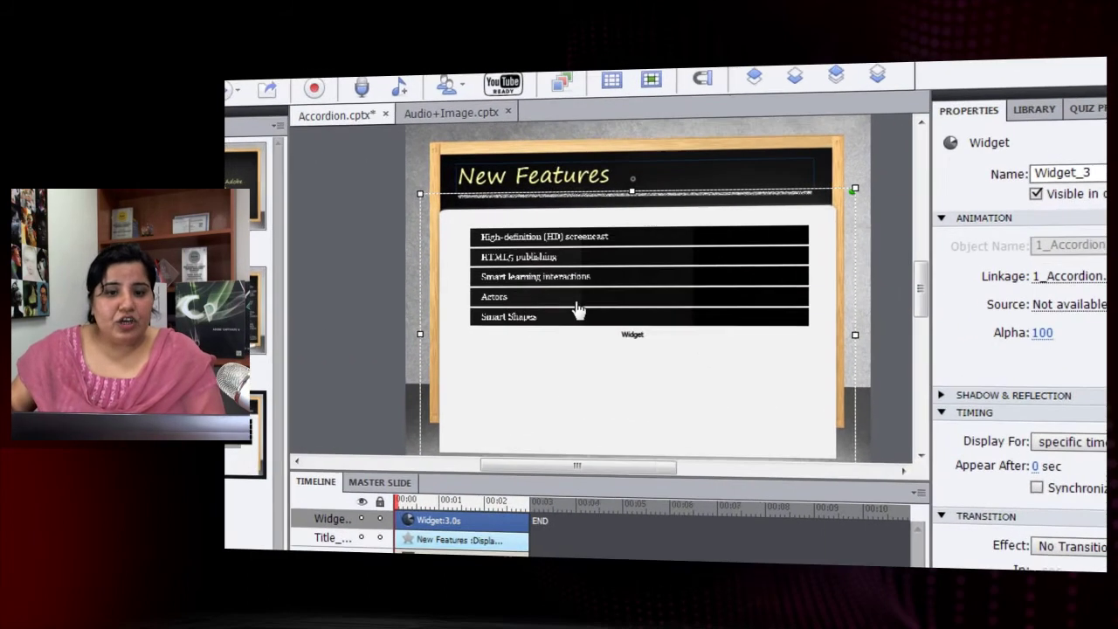
drag(413, 193, 448, 215)
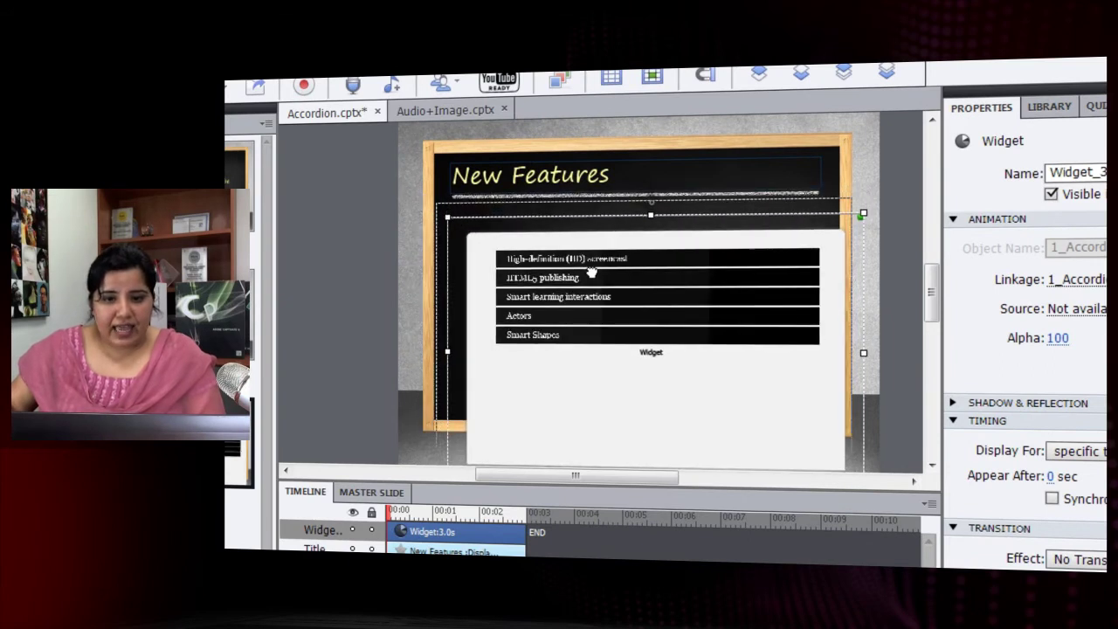
drag(601, 288, 589, 273)
drag(509, 244, 503, 229)
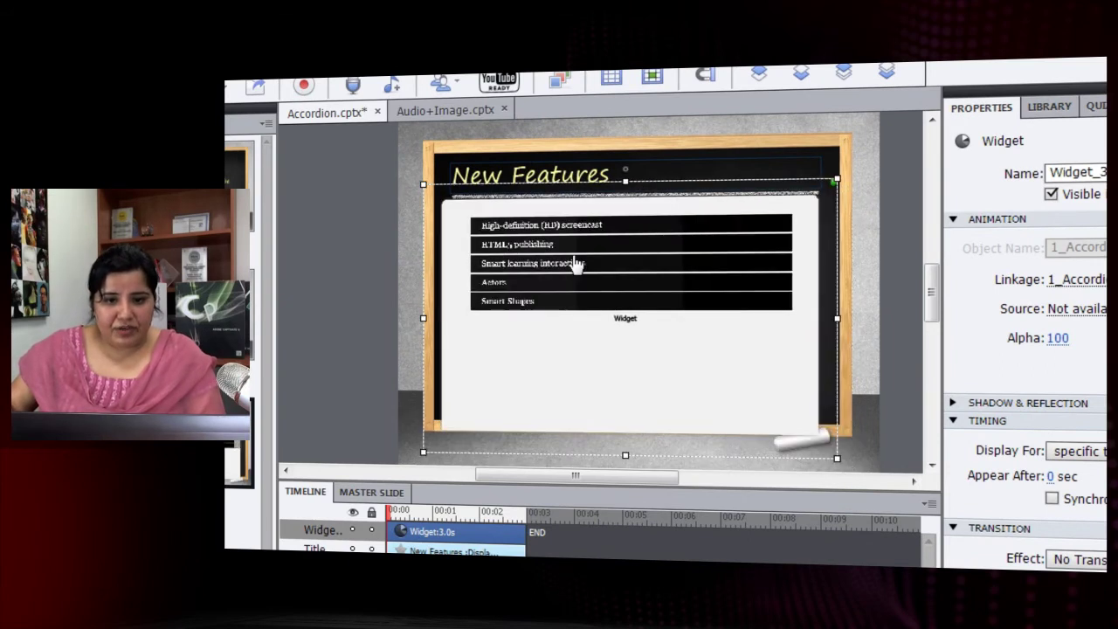
drag(431, 185, 451, 199)
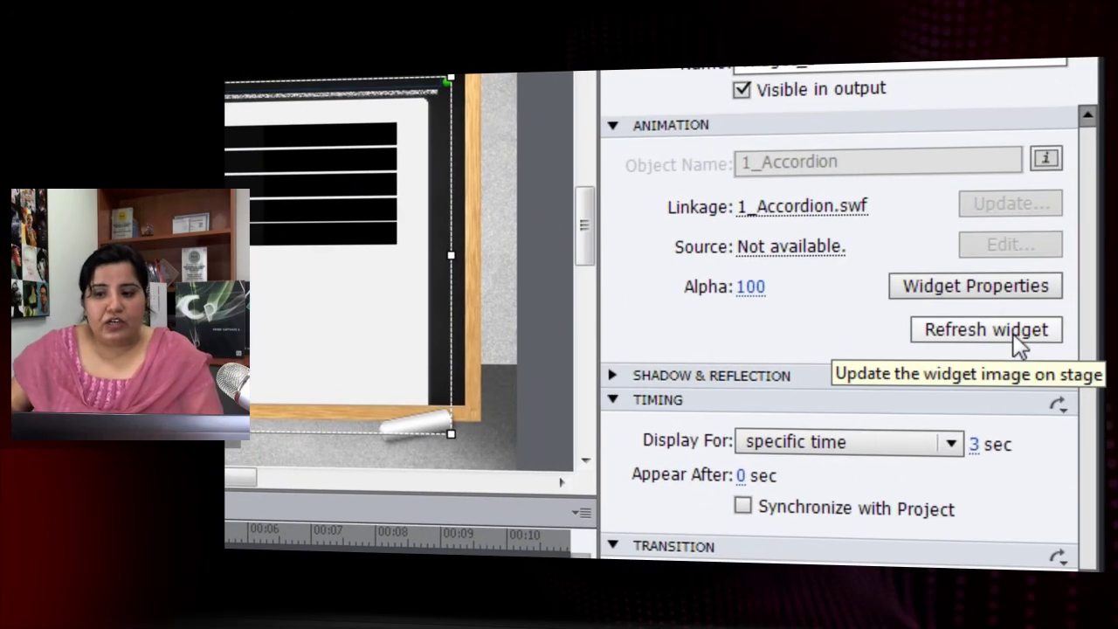
click(1016, 336)
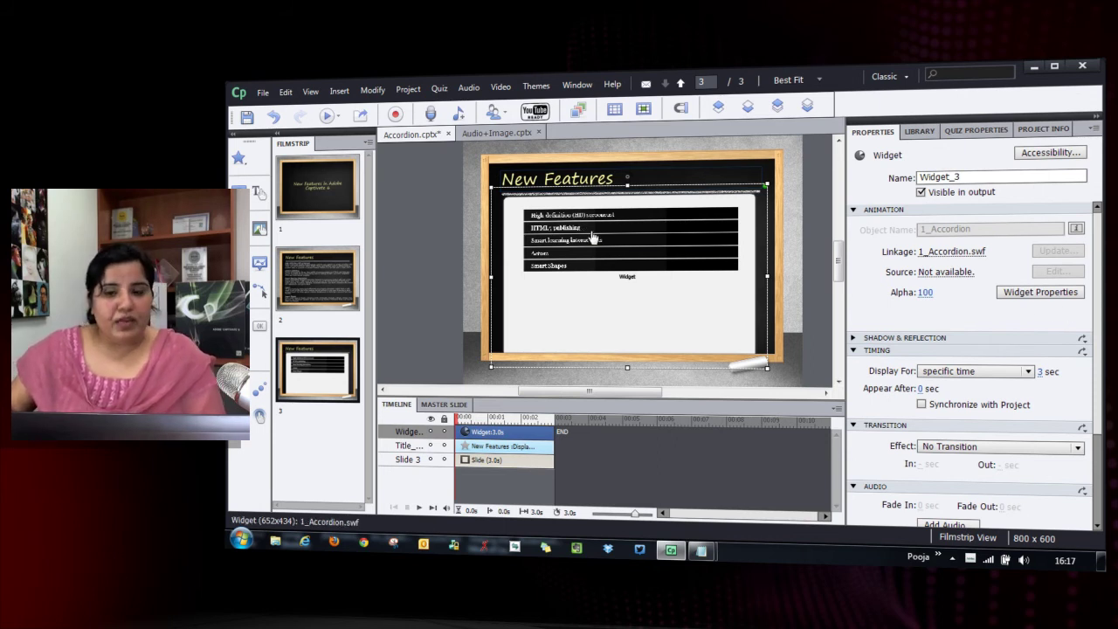
- Reopen the accordion's widget properties and preview its sections one after another down to Smart Shapes
click(1065, 296)
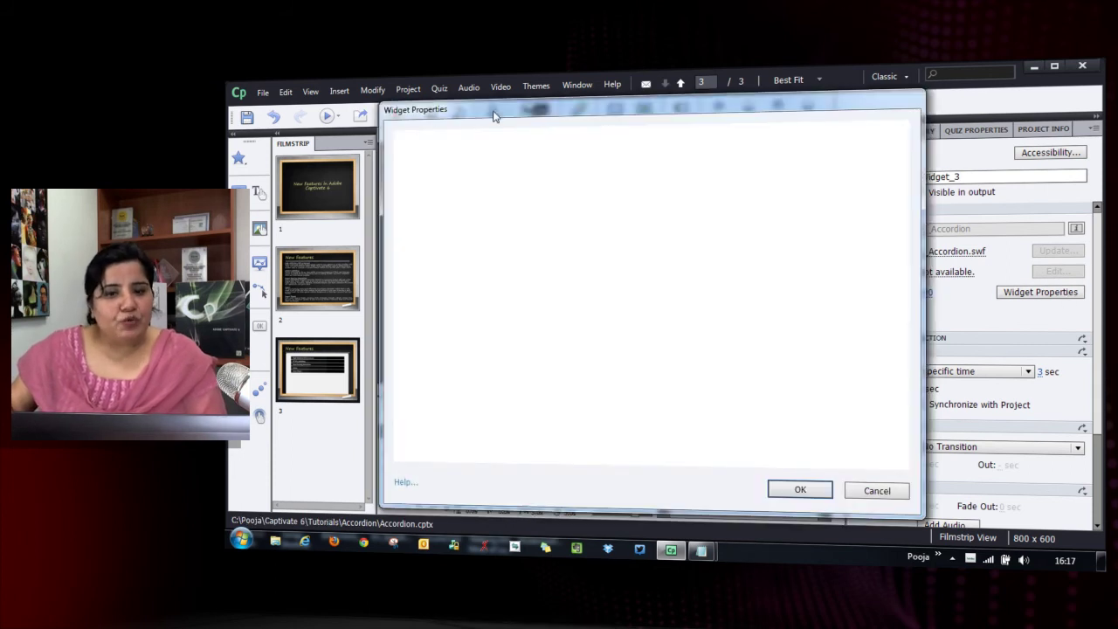
click(653, 181)
click(638, 259)
click(621, 281)
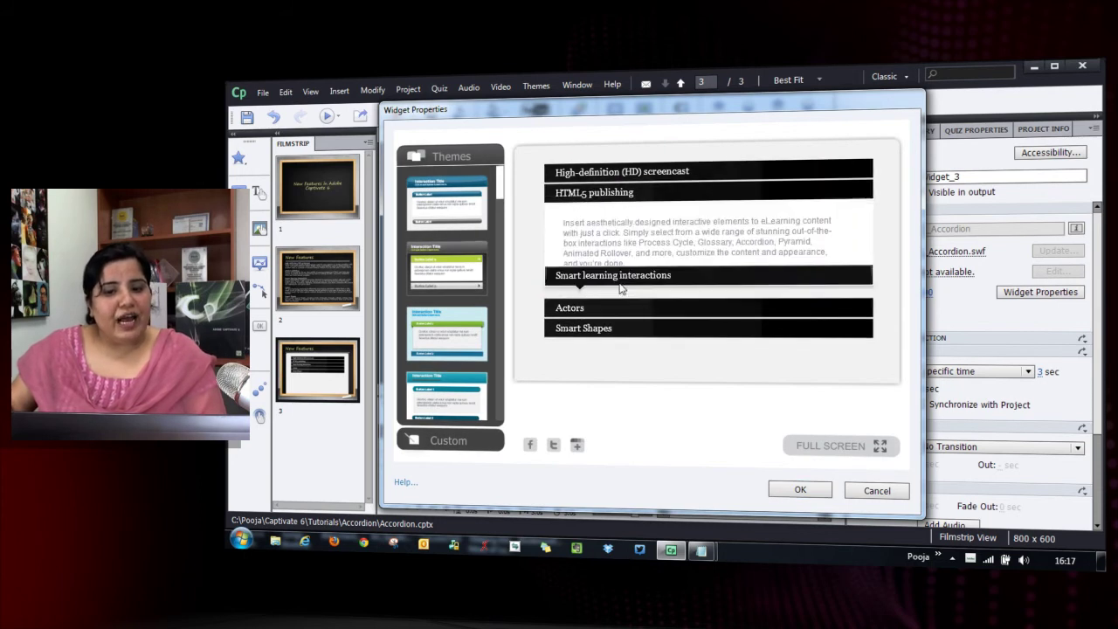
click(616, 299)
click(603, 324)
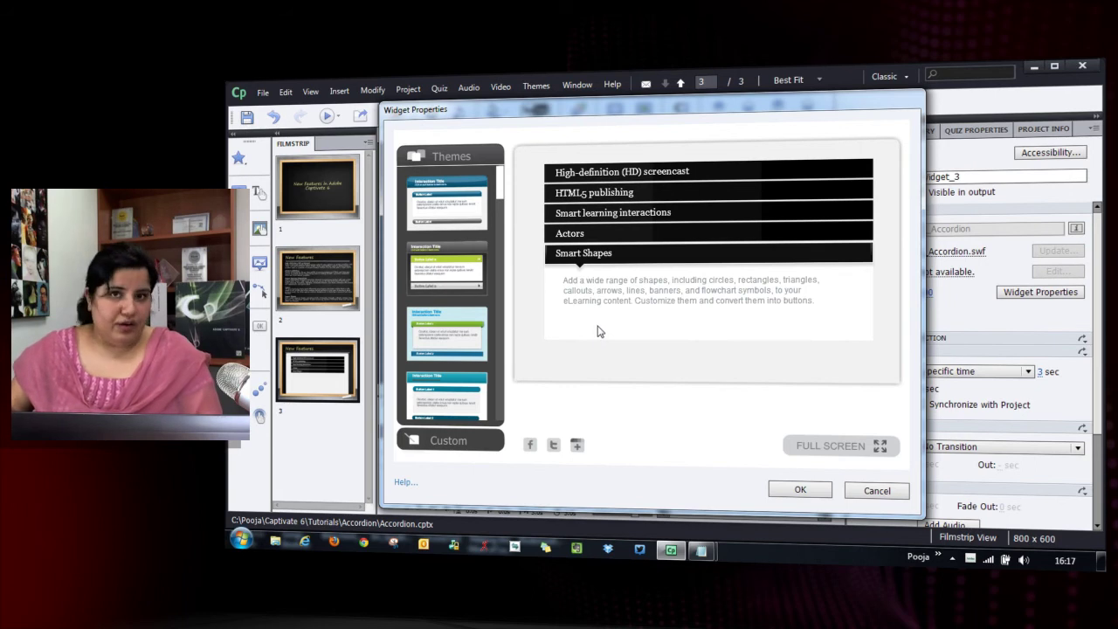
click(808, 490)
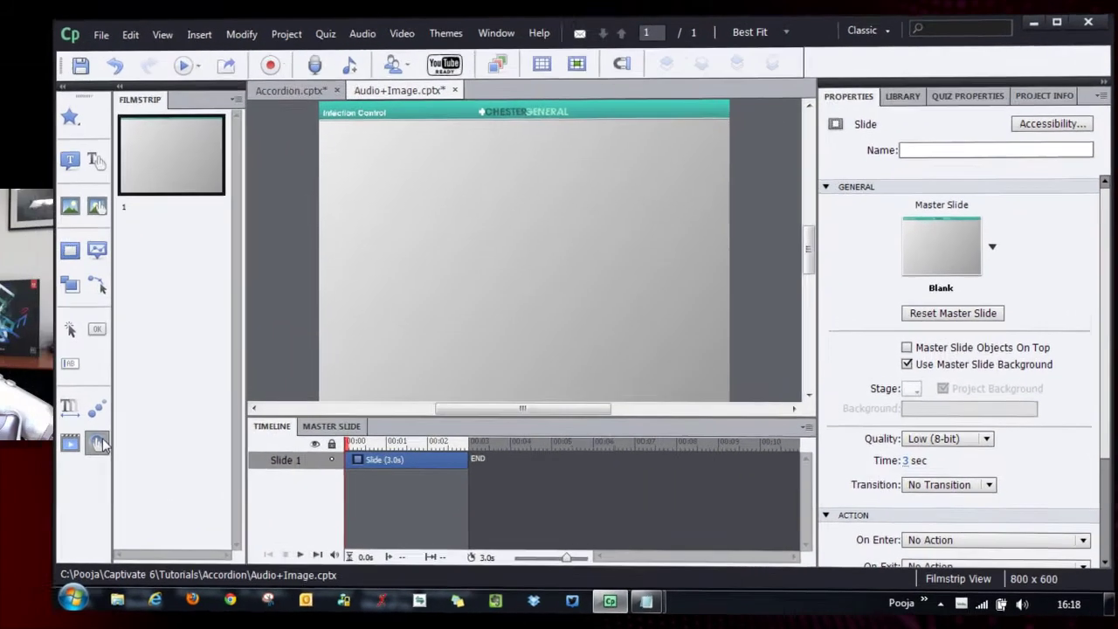
- Insert an Accordion interaction in the Audio+Image project and apply the light blue theme with the curved header
click(262, 416)
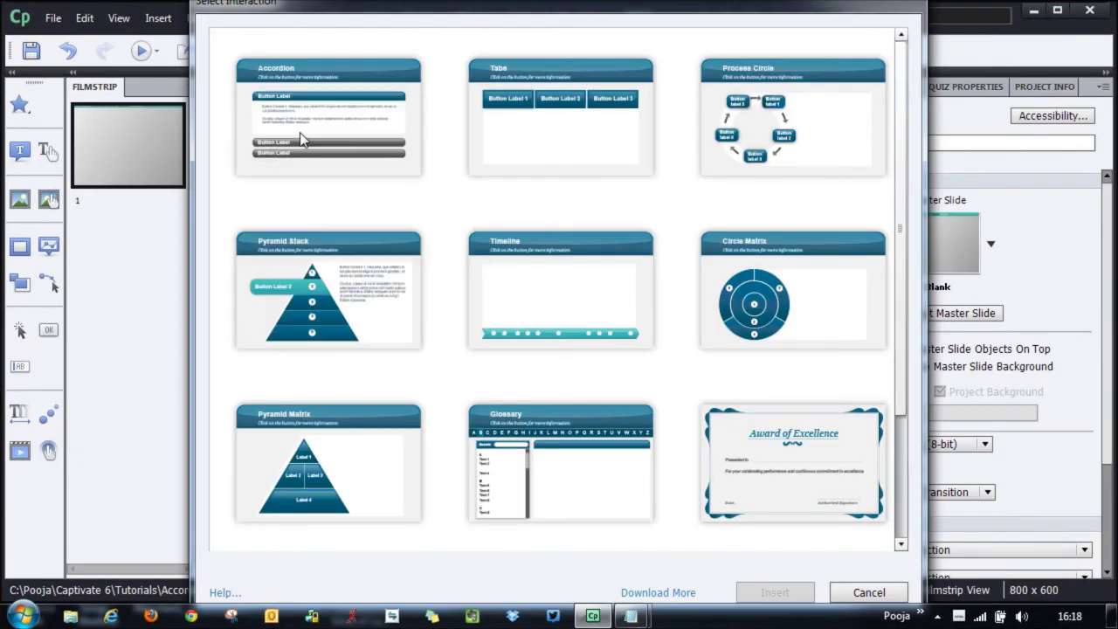
click(305, 136)
click(797, 592)
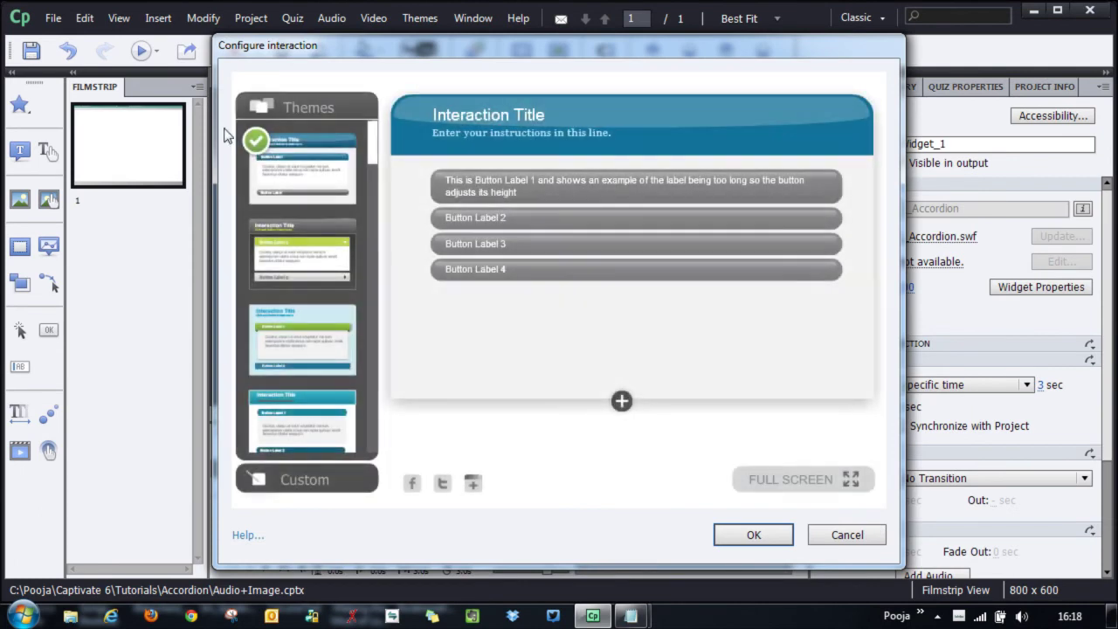
drag(373, 167, 375, 282)
click(337, 321)
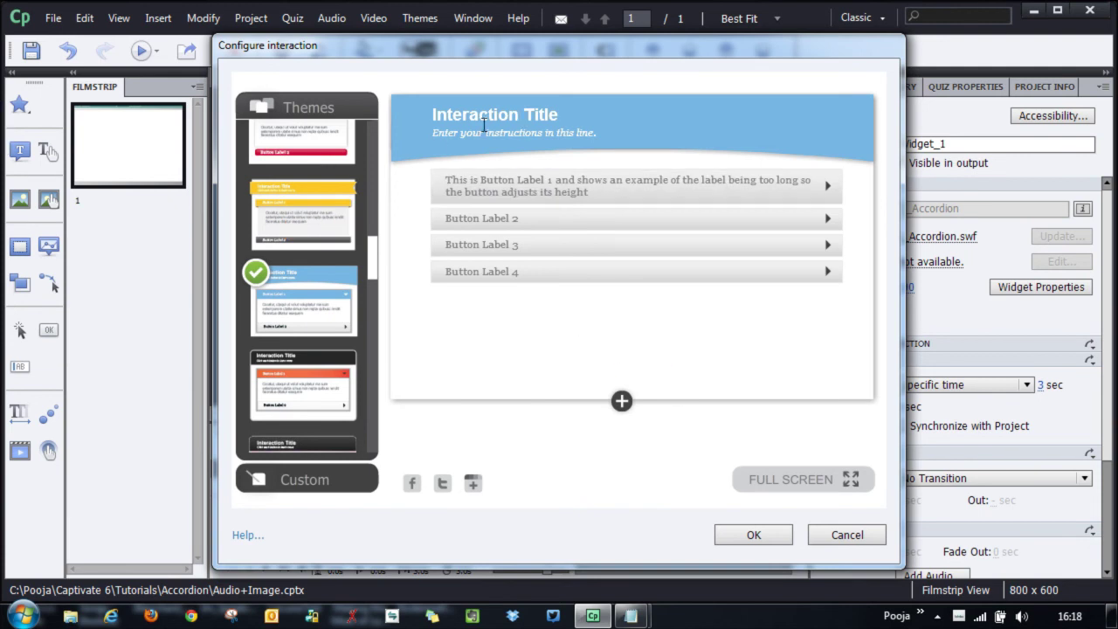
- Replace the interaction title with "Cleaning hands", copied from the Slide 4 section of Accordion.txt
mouse_move(630, 616)
click(461, 546)
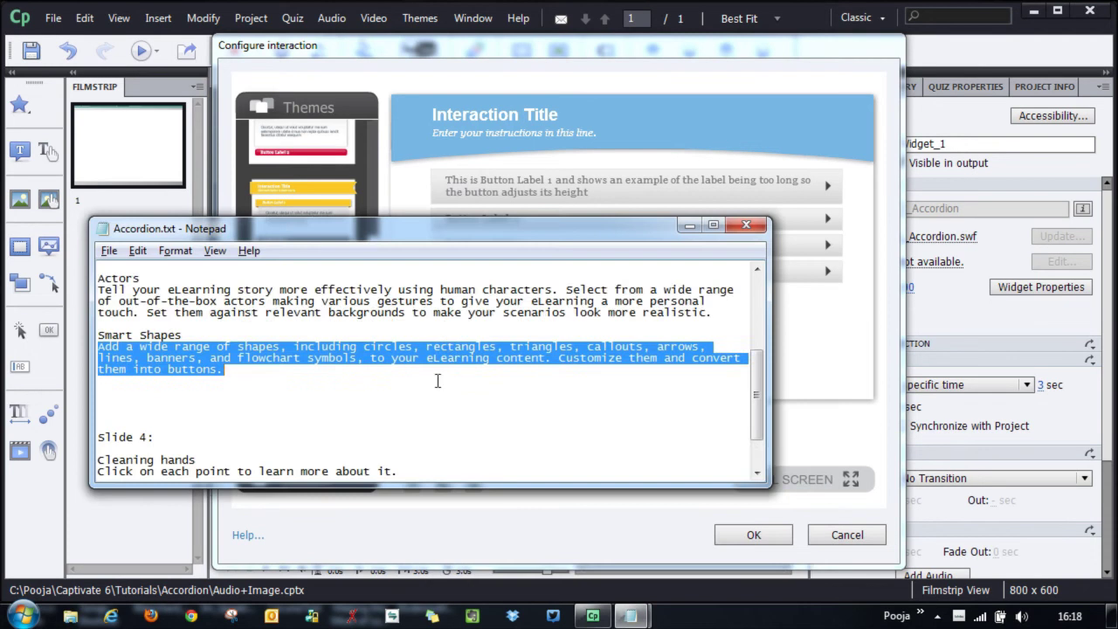
scroll(430, 394, down, 3)
drag(198, 403, 59, 402)
key(ctrl+c)
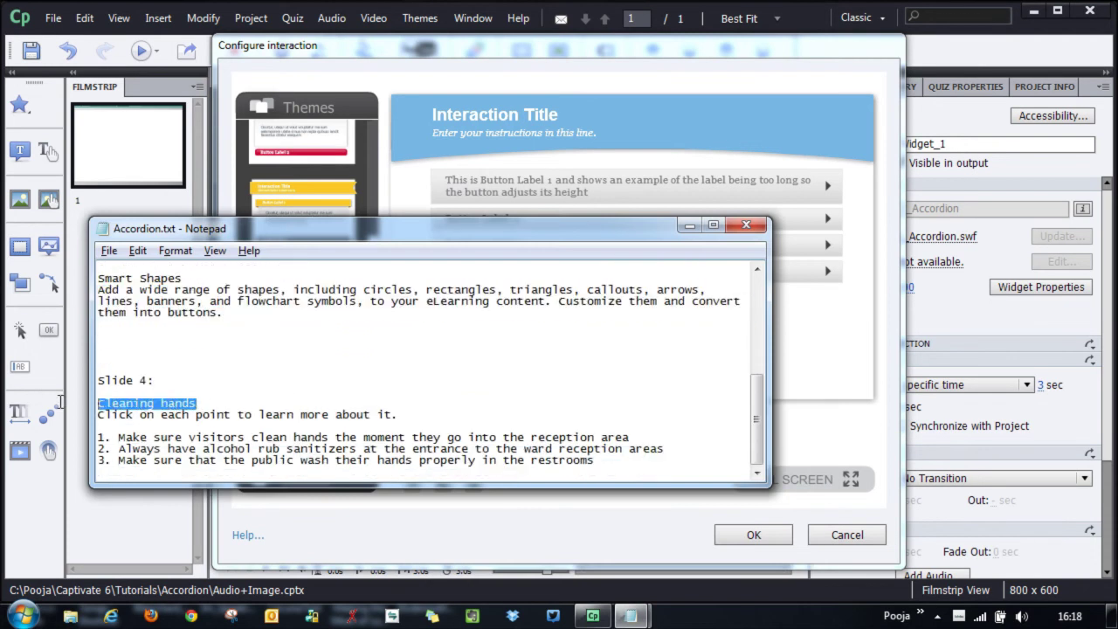
click(611, 185)
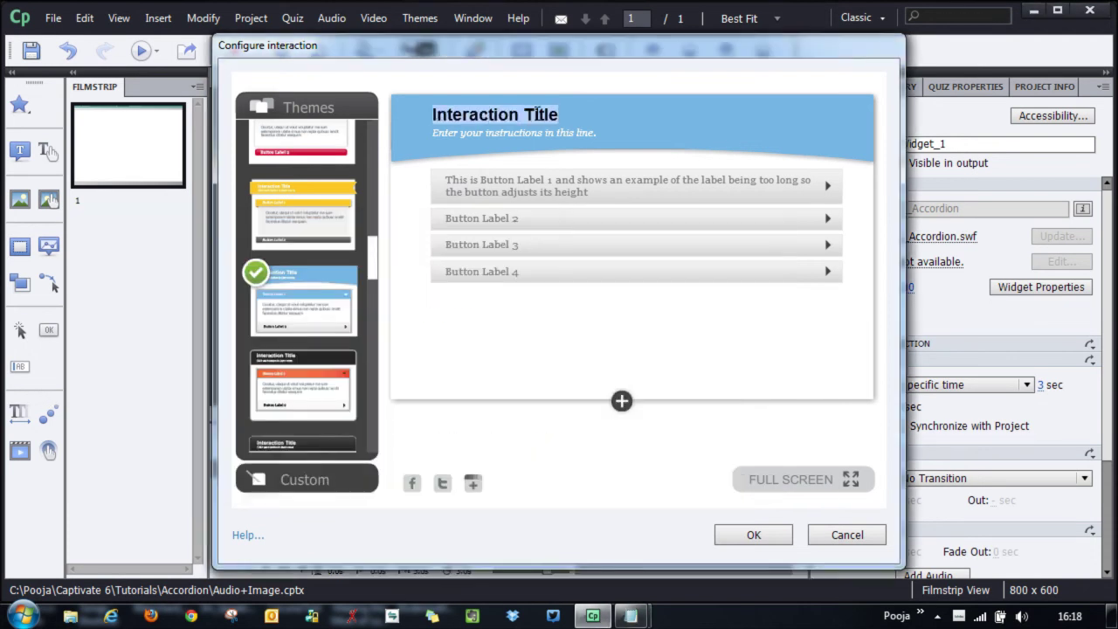
triple_click(537, 114)
key(ctrl+v)
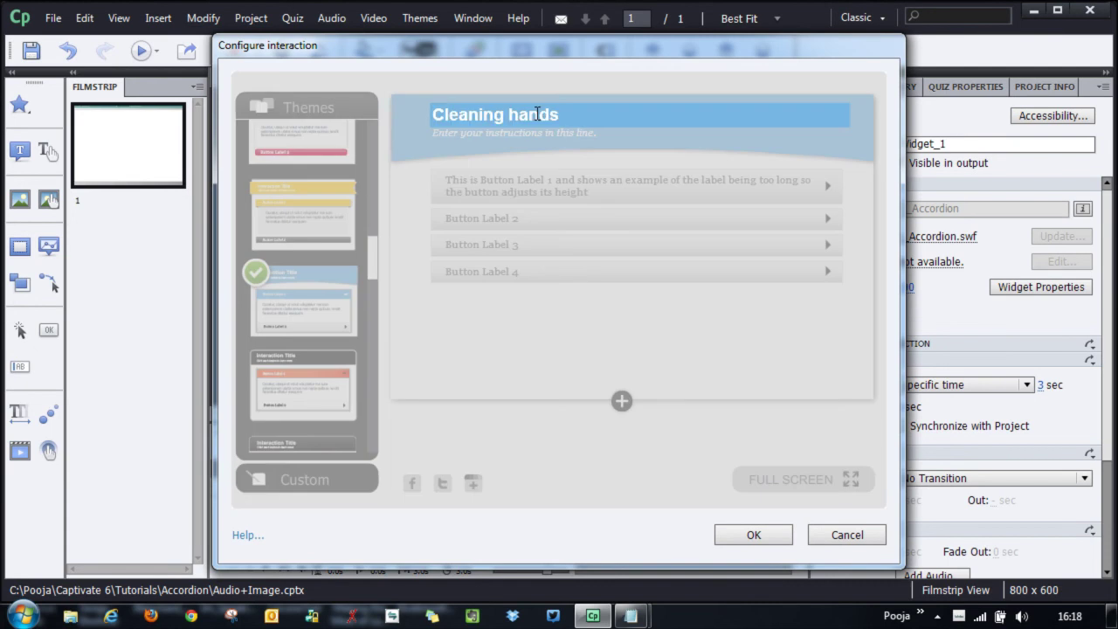
- Replace the instruction line with "Click on each point to learn more about it." copied from Accordion.txt
key(alt+Tab)
drag(407, 416, 48, 414)
key(ctrl+c)
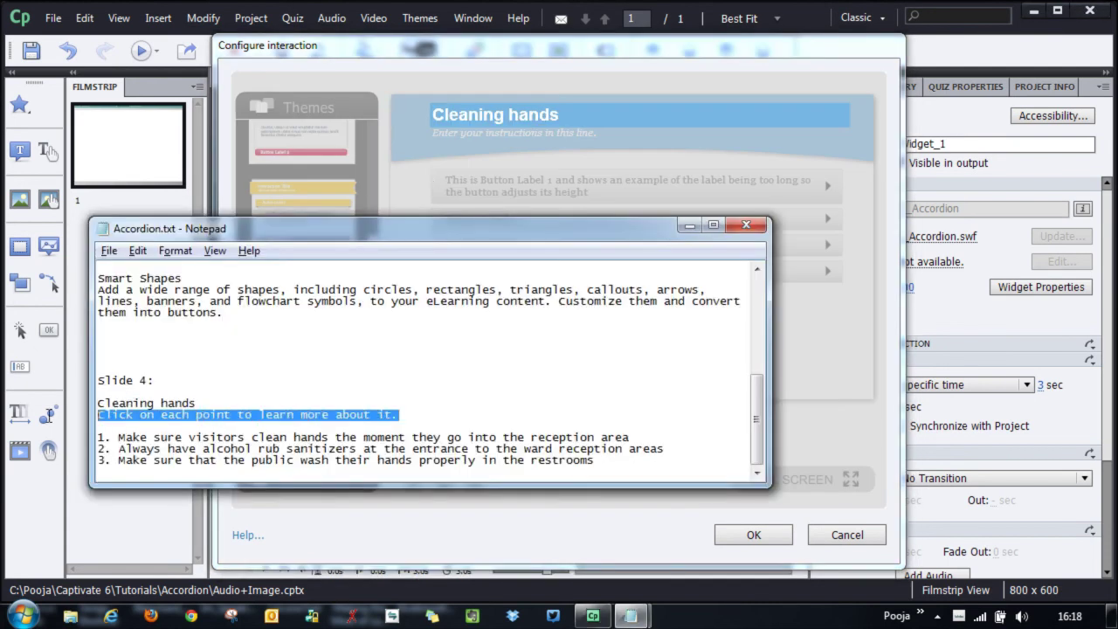
key(alt+Tab)
triple_click(517, 136)
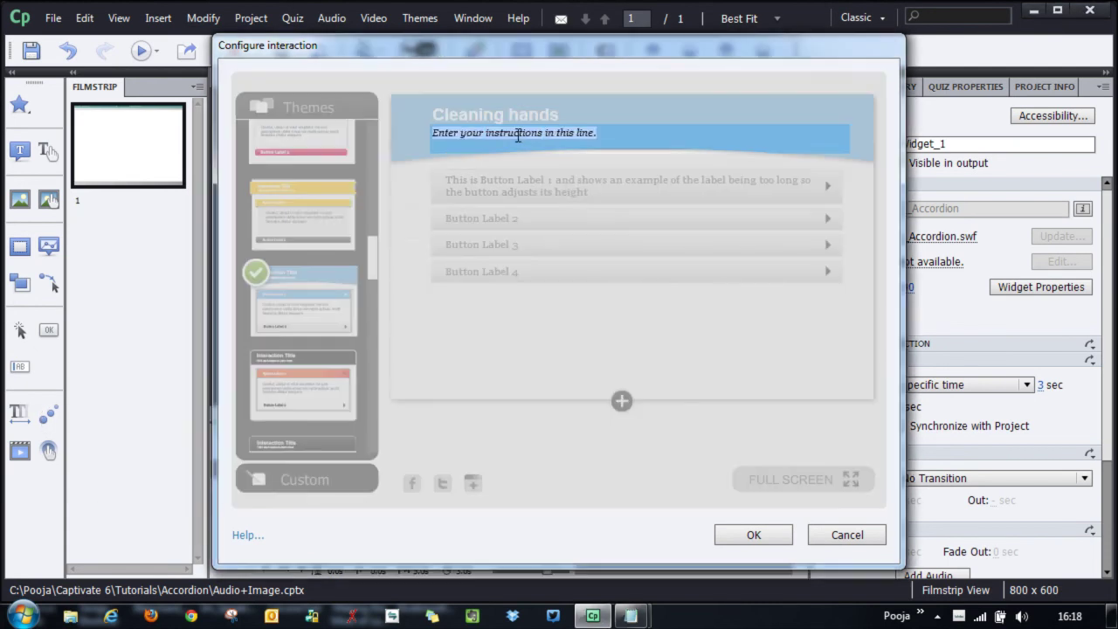
key(ctrl+v)
- Copy "1. Make sure visitors clean hands the moment they go into the reception area" from Accordion.txt into the first button label
key(alt+Tab)
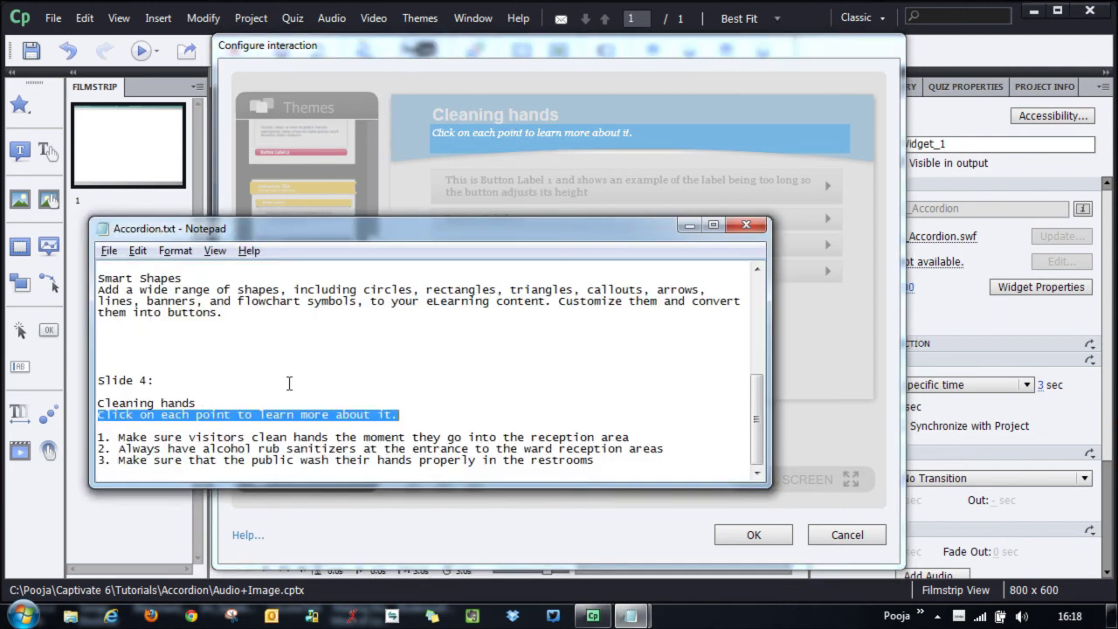
drag(99, 438, 682, 440)
key(ctrl+c)
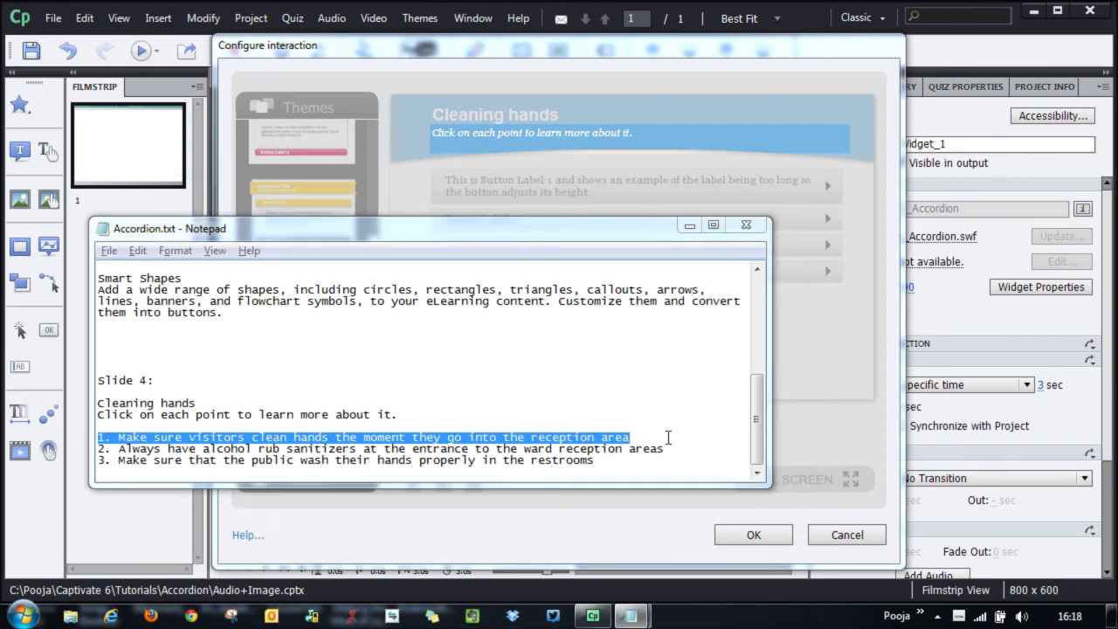
click(514, 192)
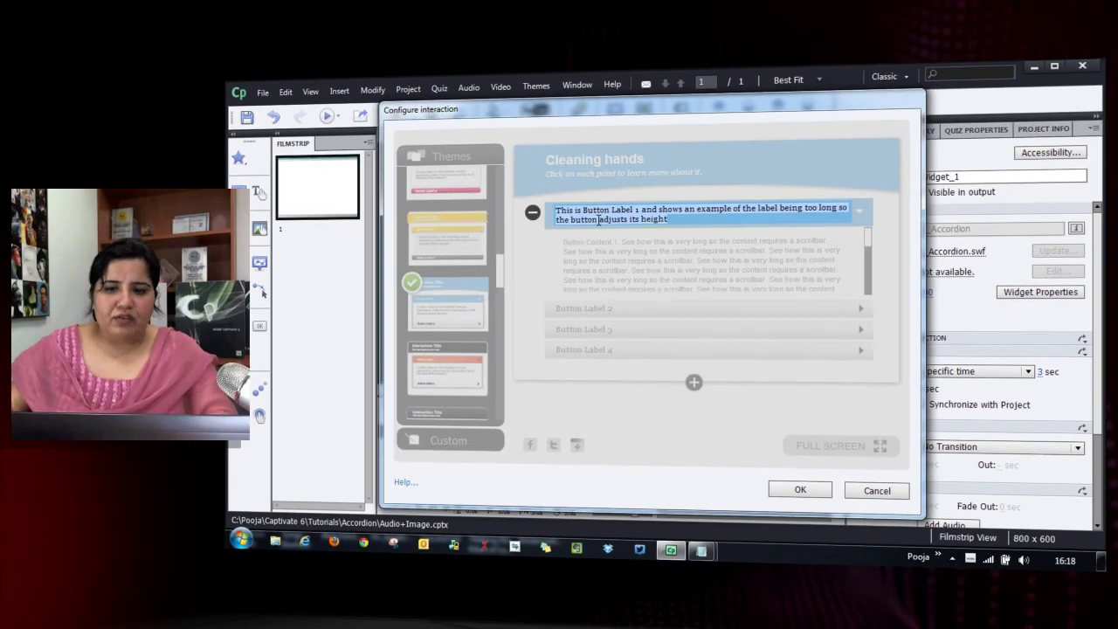
key(ctrl+v)
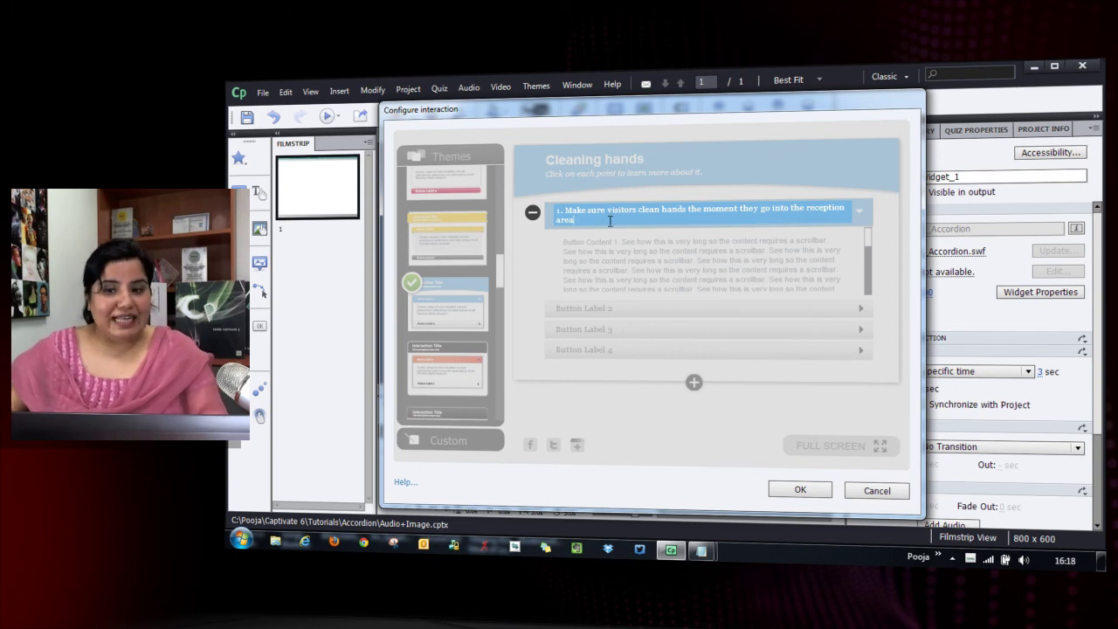
key(alt+Tab)
key(alt+Tab)
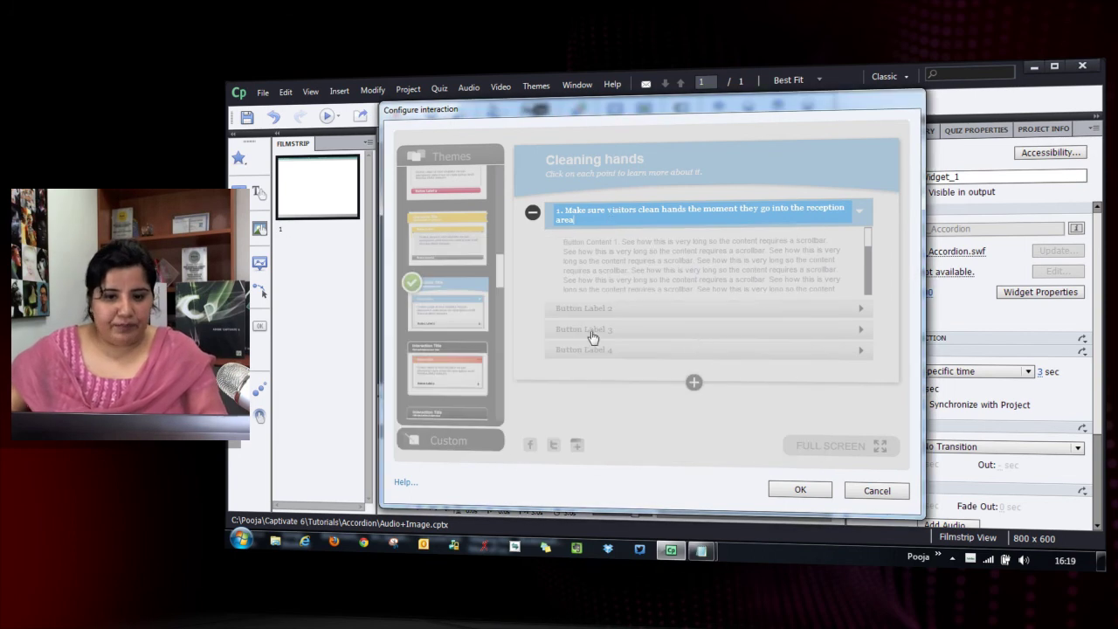
- Copy "2. Always have alcohol rub sanitizers at the entrance to the ward reception areas" from Accordion.txt into the second button label
key(alt+Tab)
drag(295, 418, 770, 422)
key(ctrl+c)
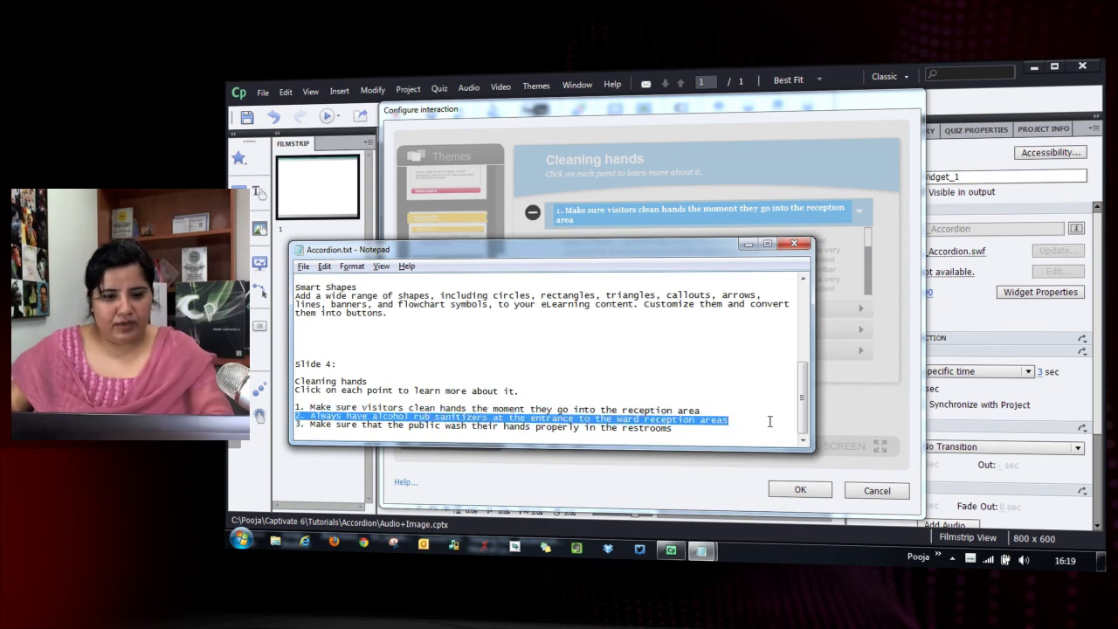
key(alt+Tab)
click(601, 310)
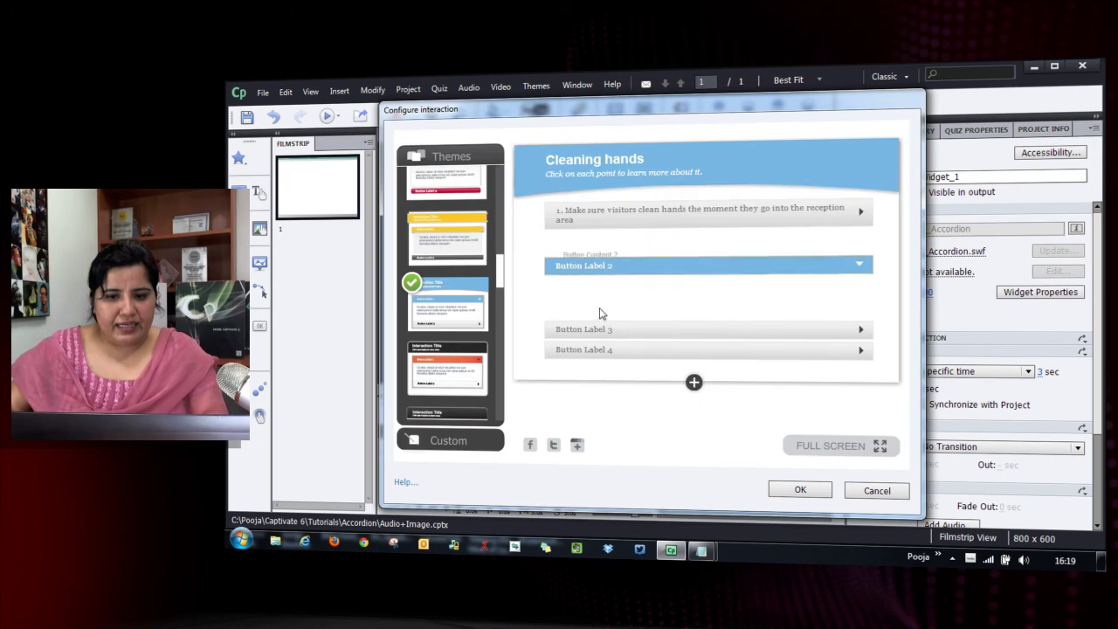
click(609, 240)
key(ctrl+v)
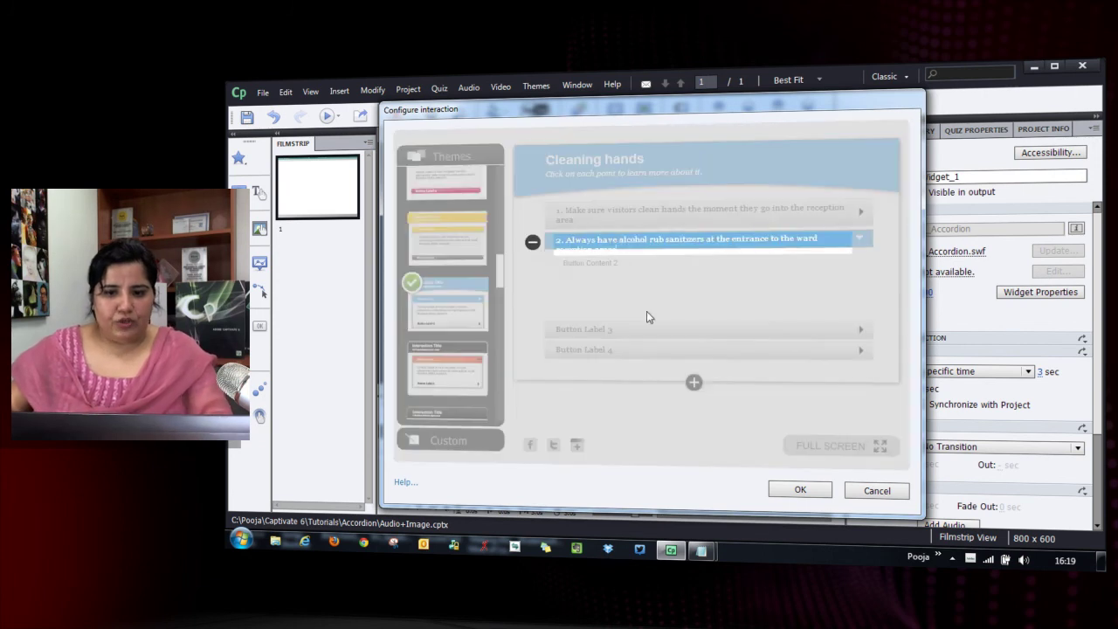
- Copy "3. Make sure that the public wash their hands properly in the restrooms" from Accordion.txt into the third button label
key(alt+Tab)
drag(298, 425, 731, 429)
key(ctrl+c)
key(alt+Tab)
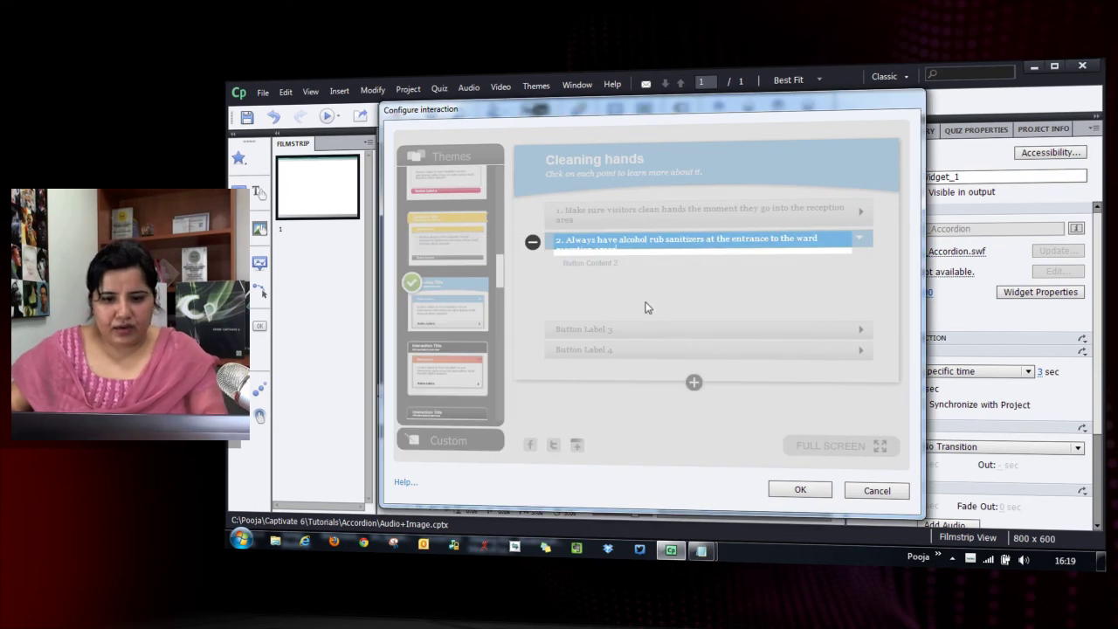
click(603, 331)
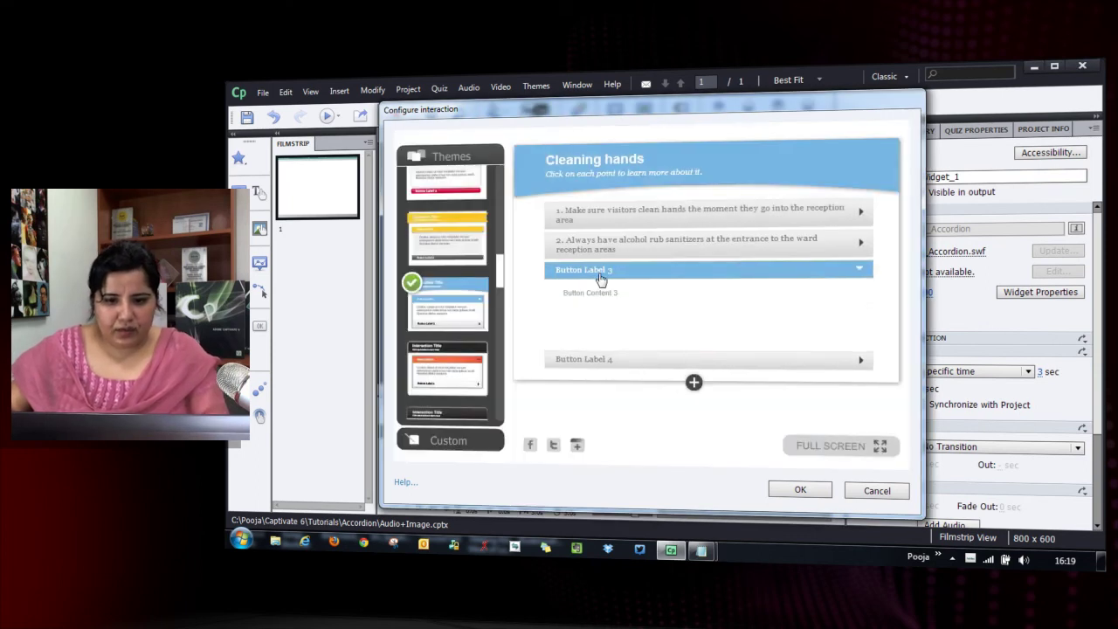
click(601, 277)
key(ctrl+v)
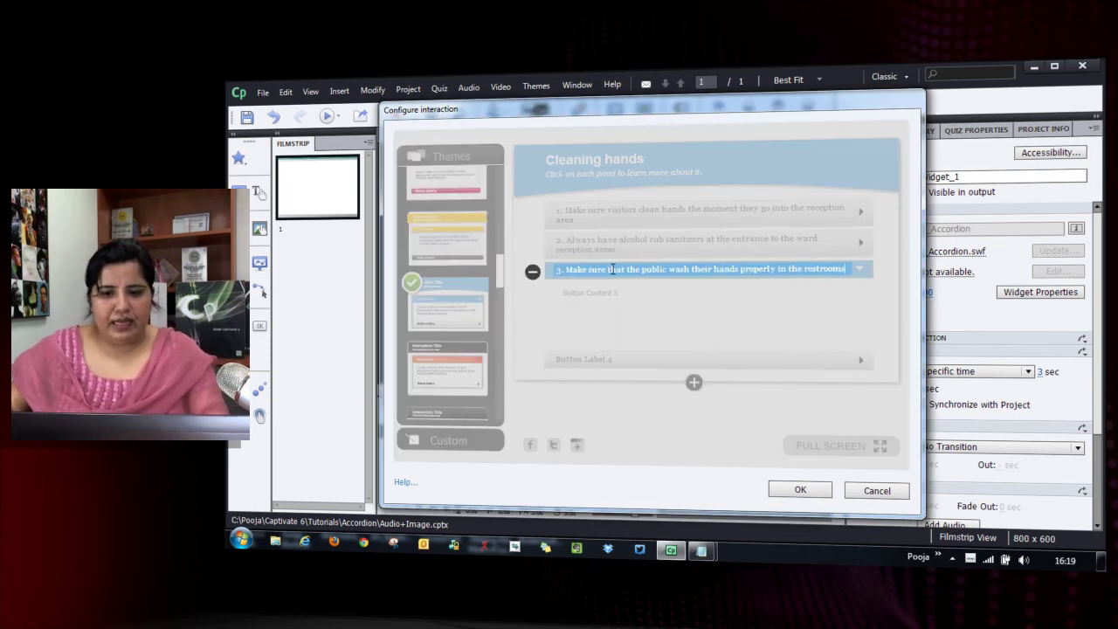
click(723, 328)
- Delete the unused Button Label 4 from the Cleaning hands accordion
click(616, 359)
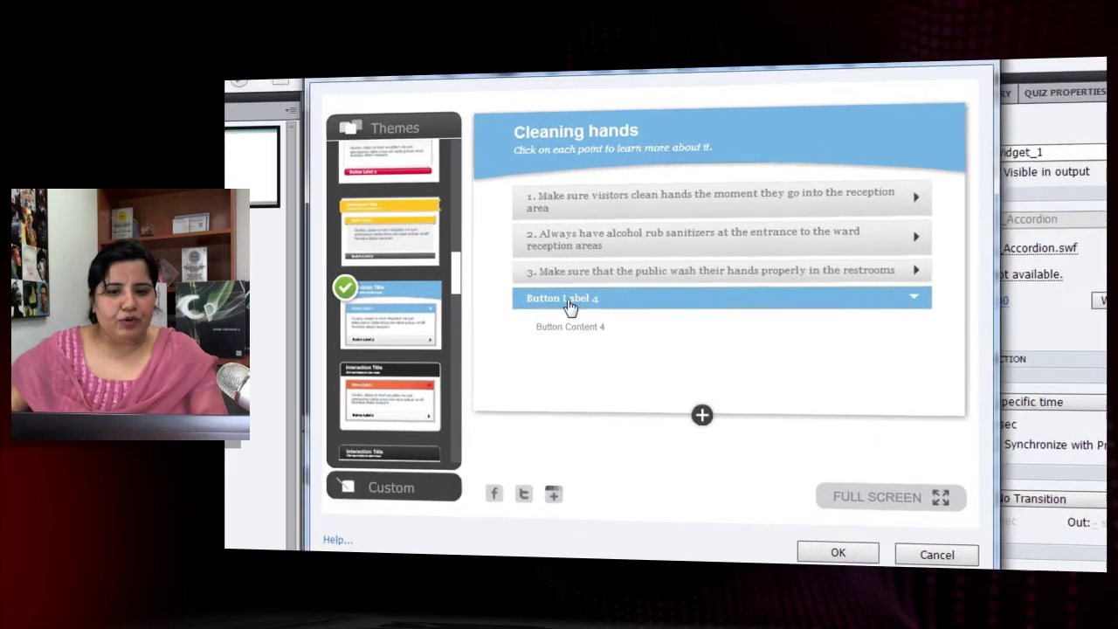
click(569, 301)
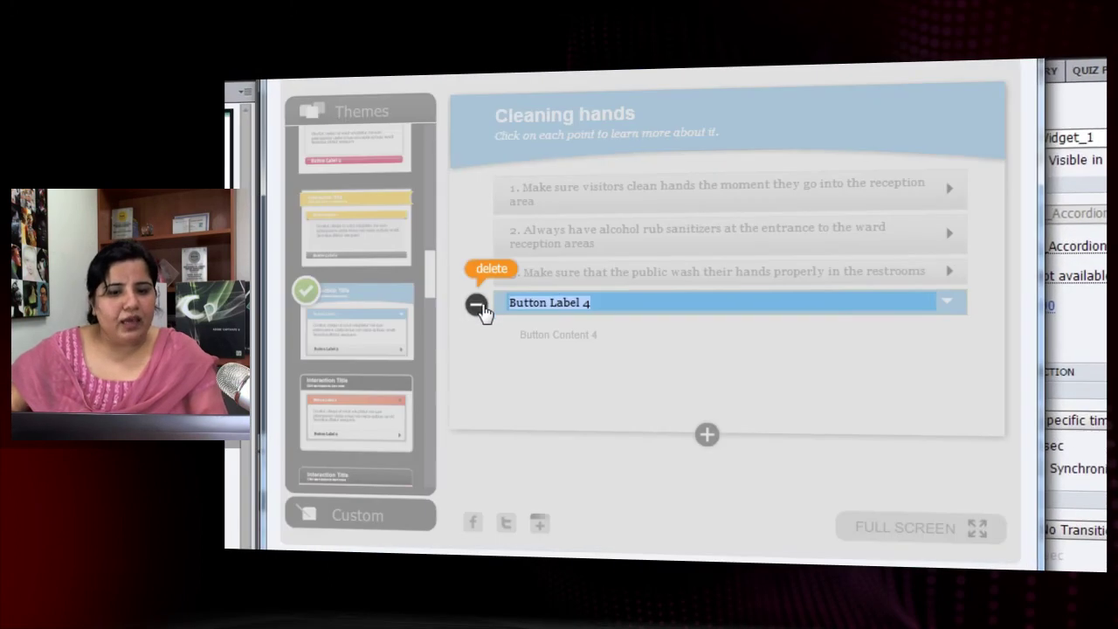
click(477, 304)
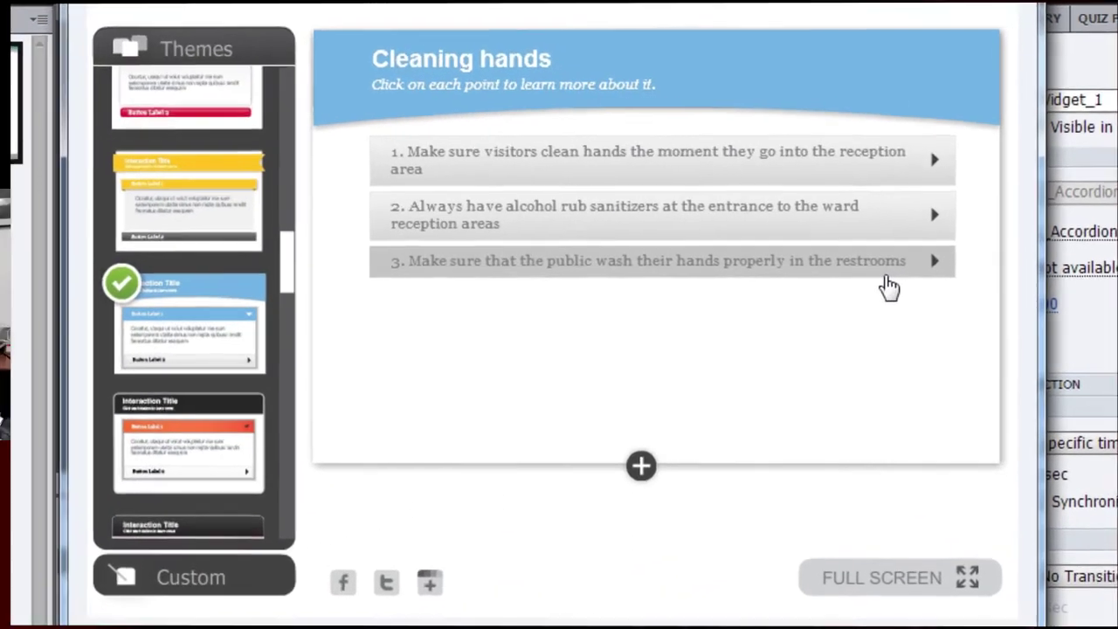
- Clear the placeholder text from the first point's content and import Slide4_a.mp3 as its audio
click(676, 166)
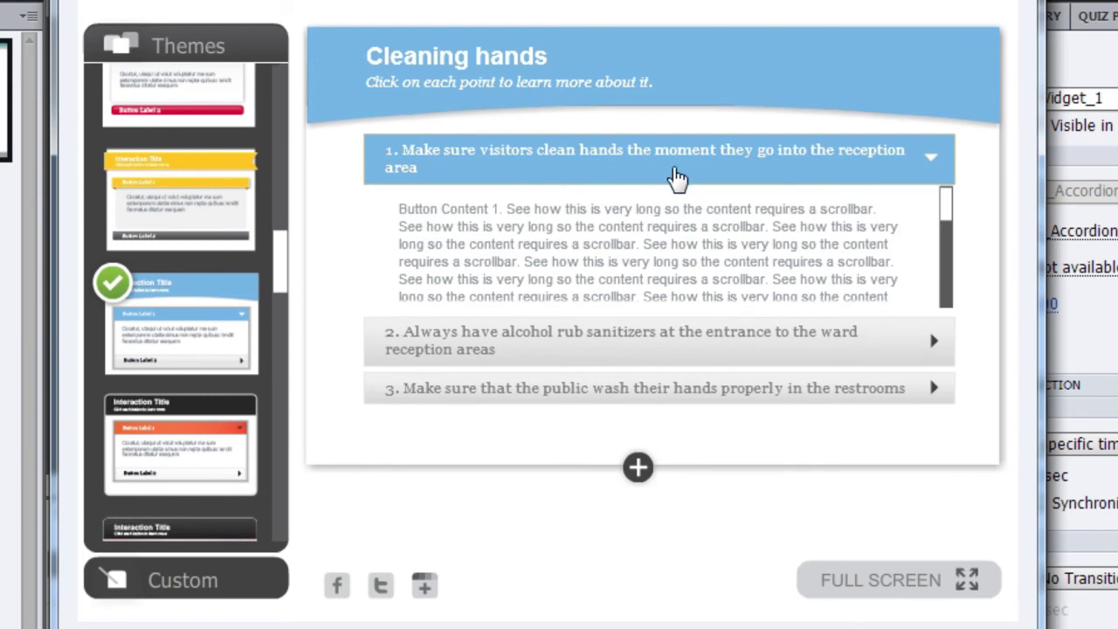
double_click(698, 226)
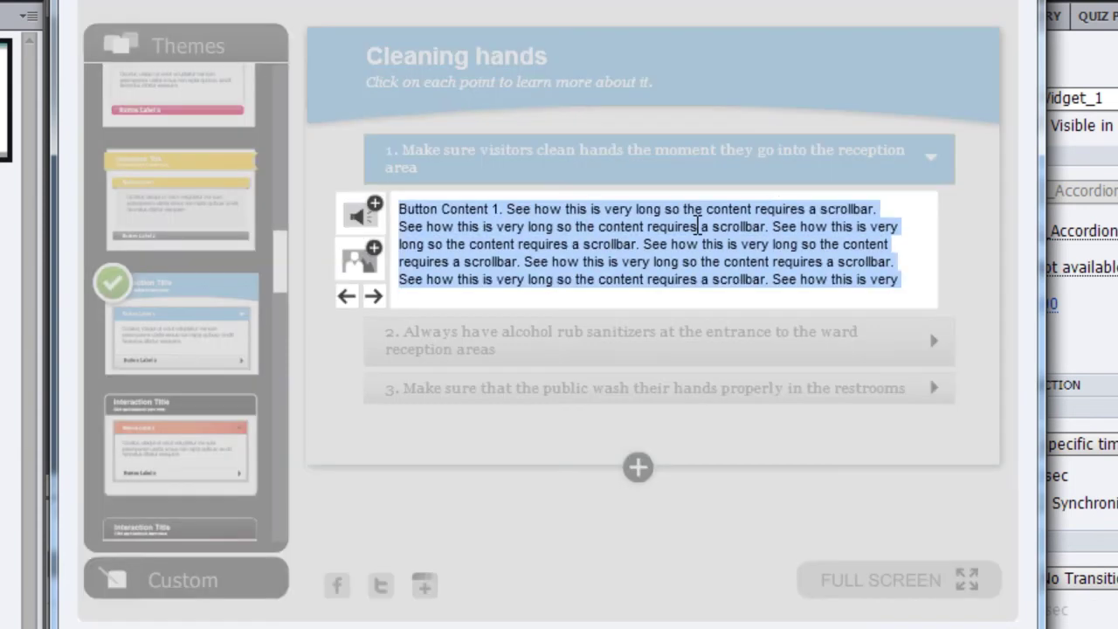
key(Delete)
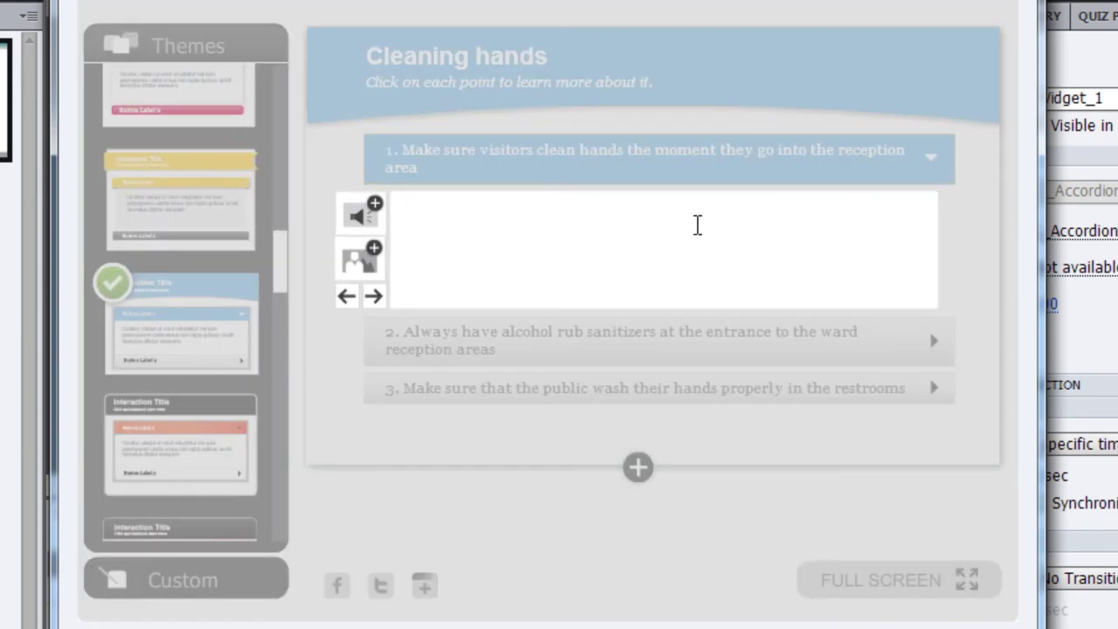
click(362, 226)
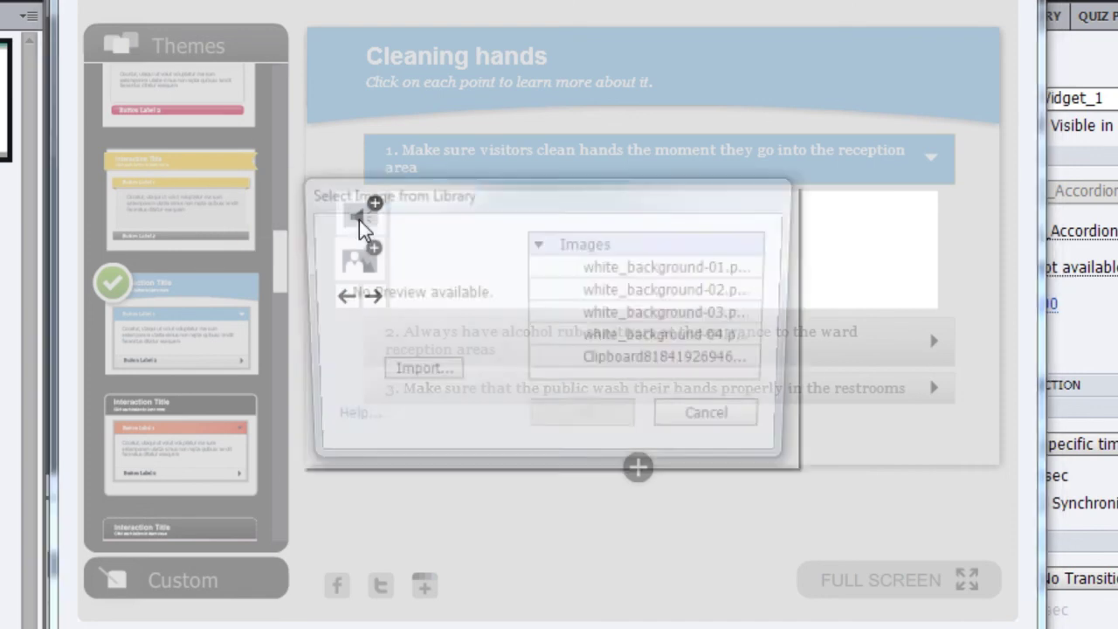
click(416, 375)
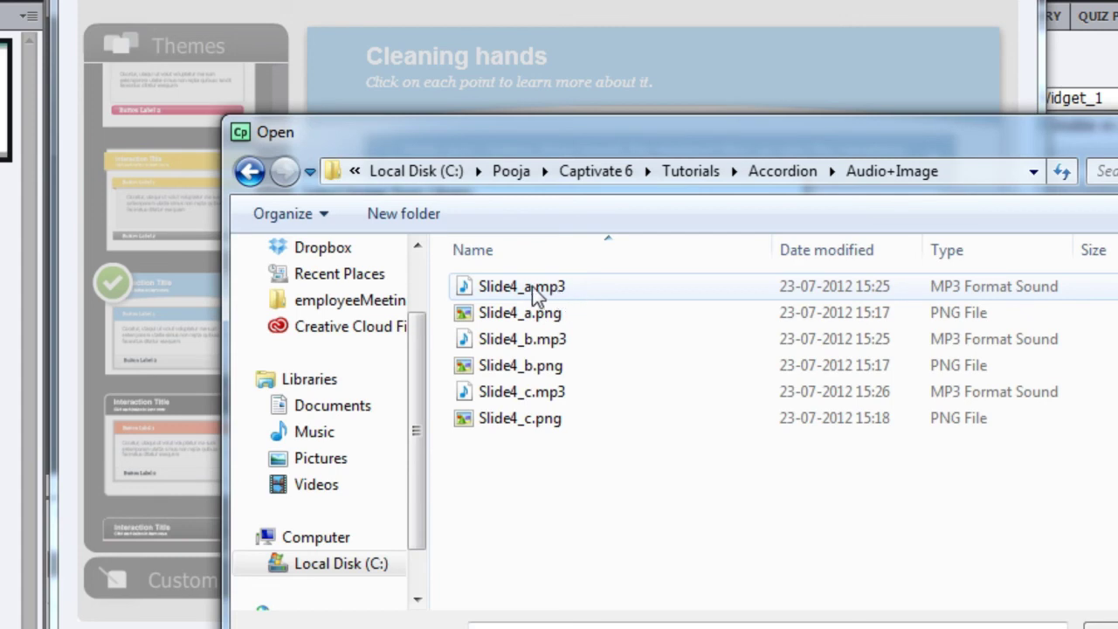
click(563, 290)
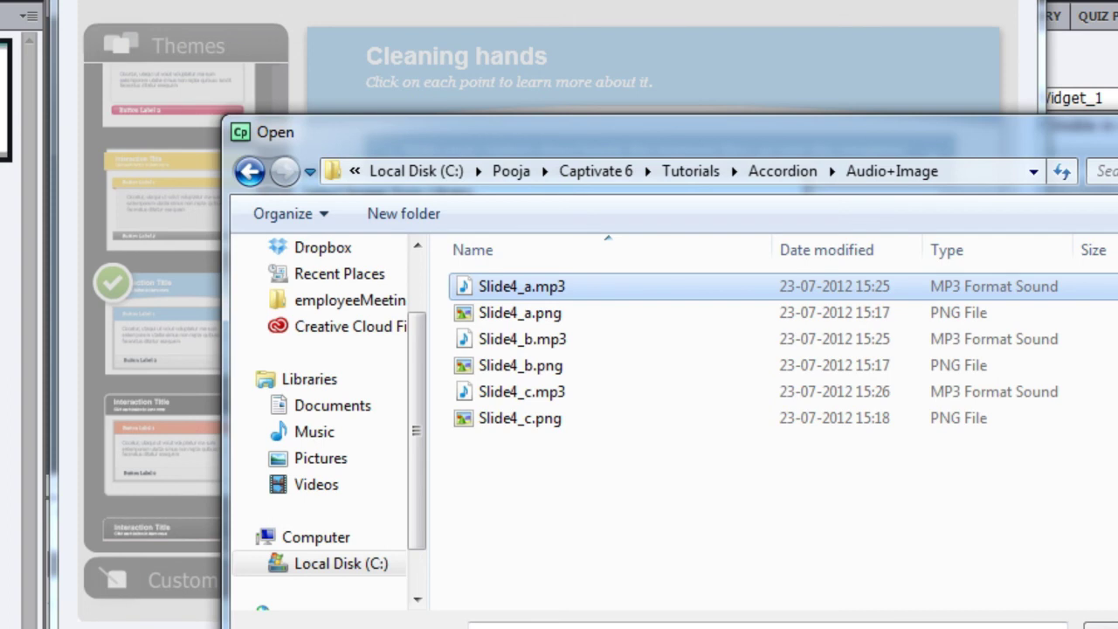
click(1099, 626)
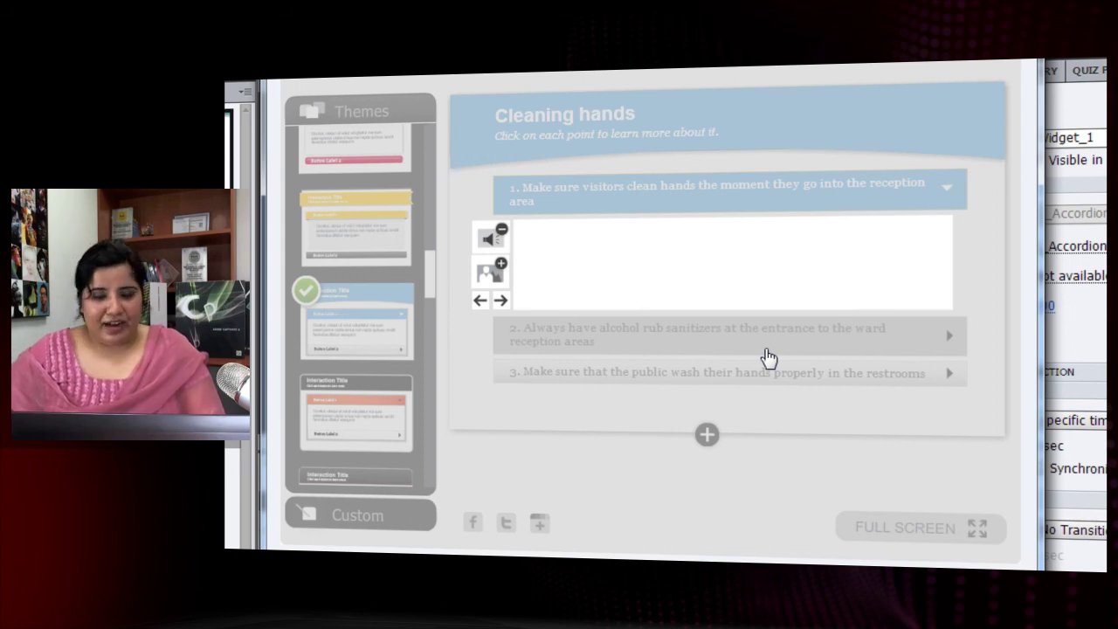
- Import Slide4_a.png into the first point's content and align the image to the left of the content area
click(491, 276)
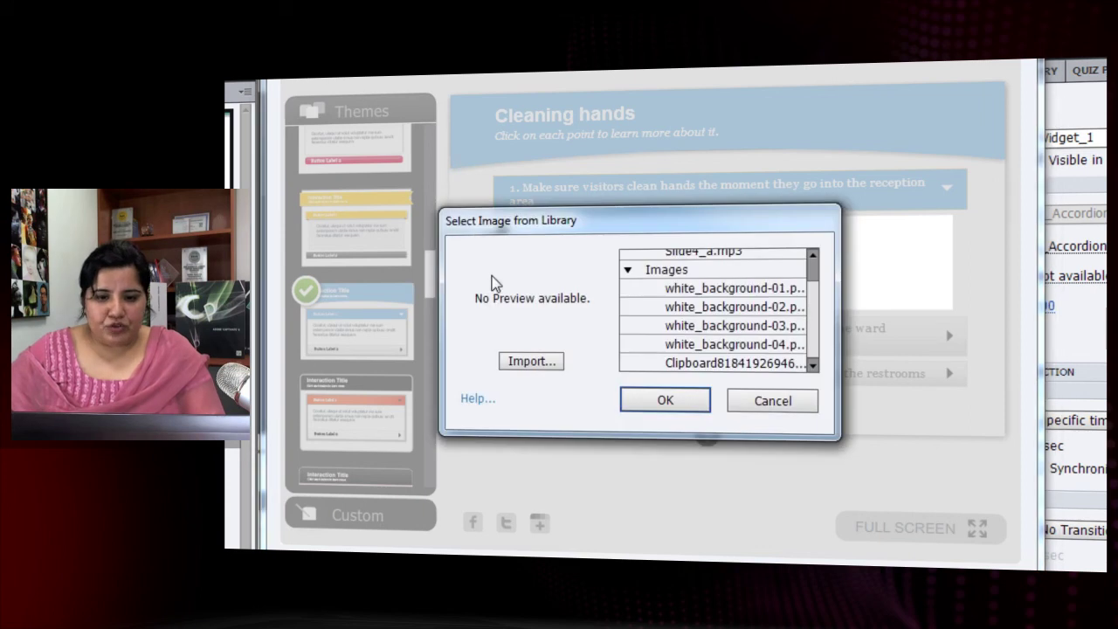
click(530, 363)
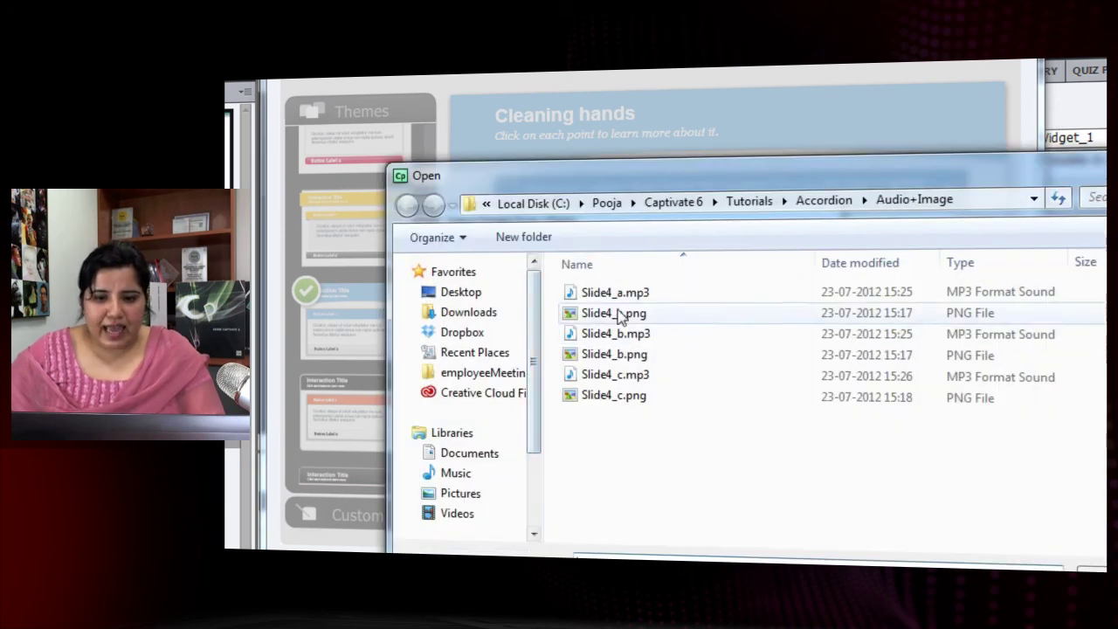
click(614, 313)
key(Return)
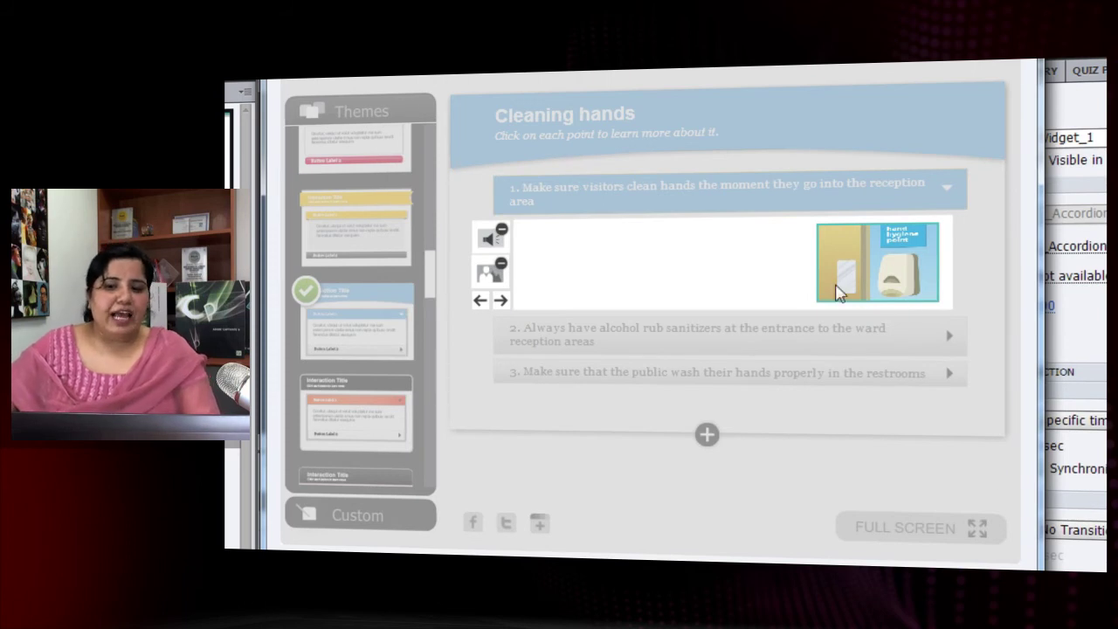
click(481, 301)
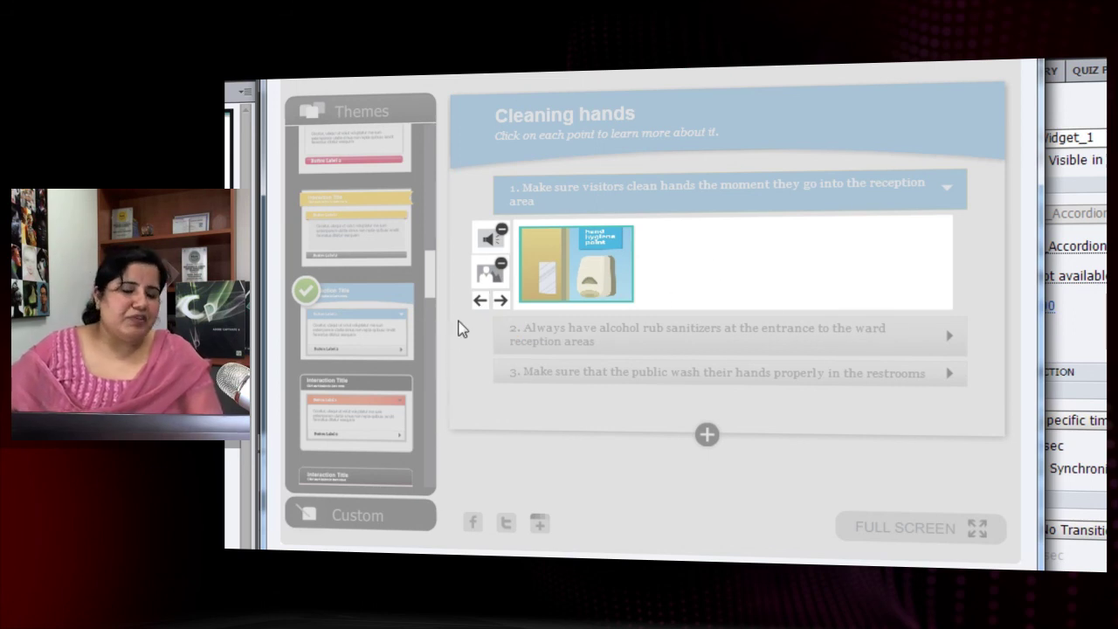
- Clear the placeholder text from the second point's content and import Slide4_b.mp3 as its audio
click(576, 332)
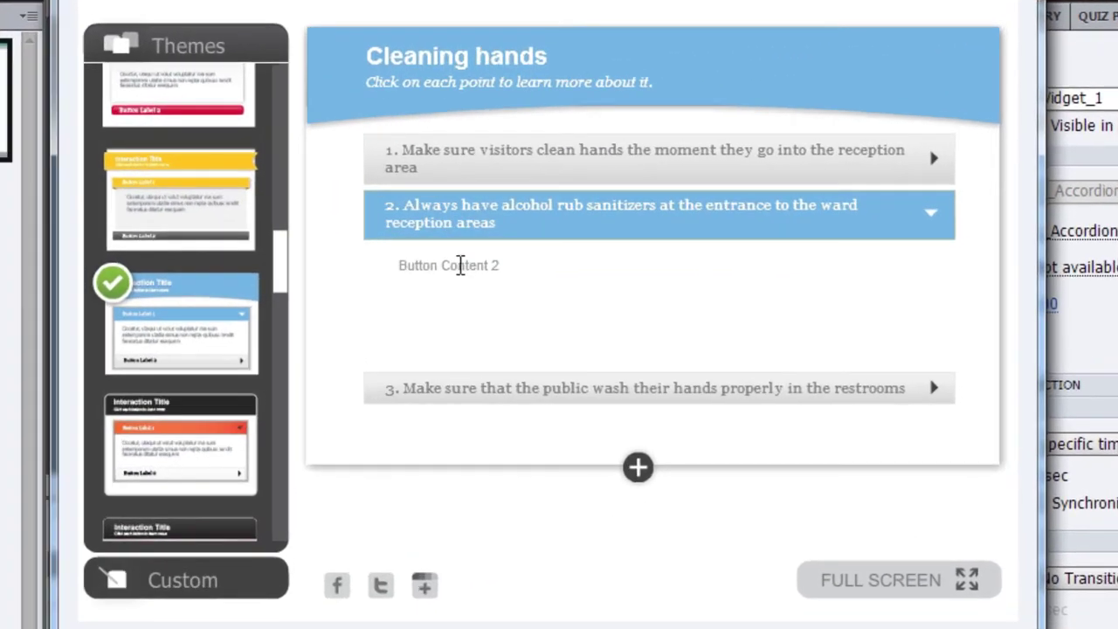
click(532, 272)
key(BackSpace)
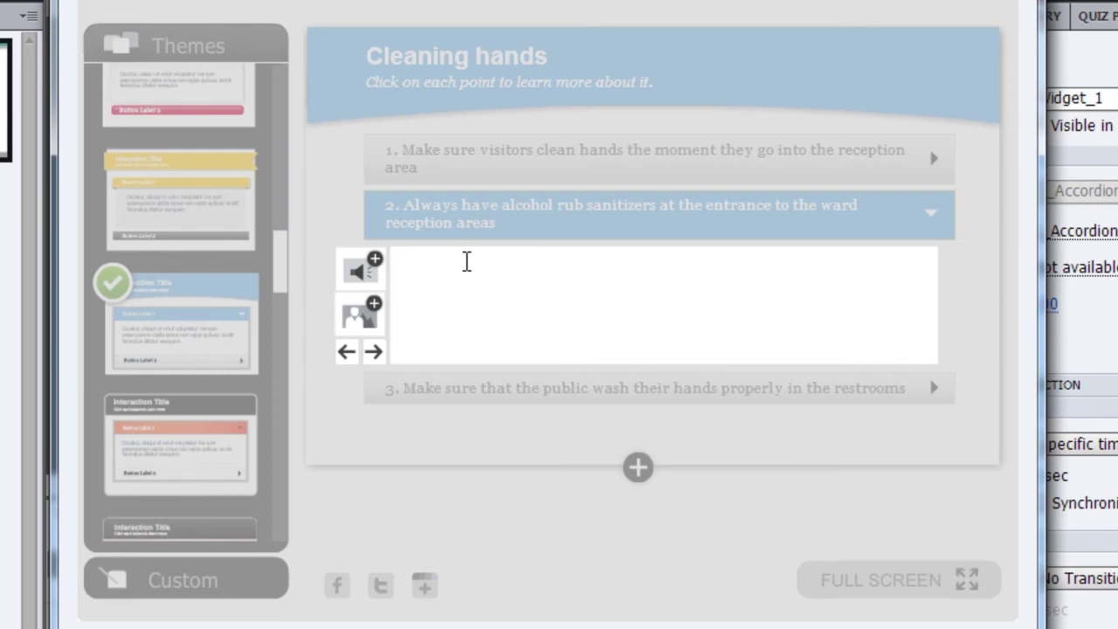
click(362, 313)
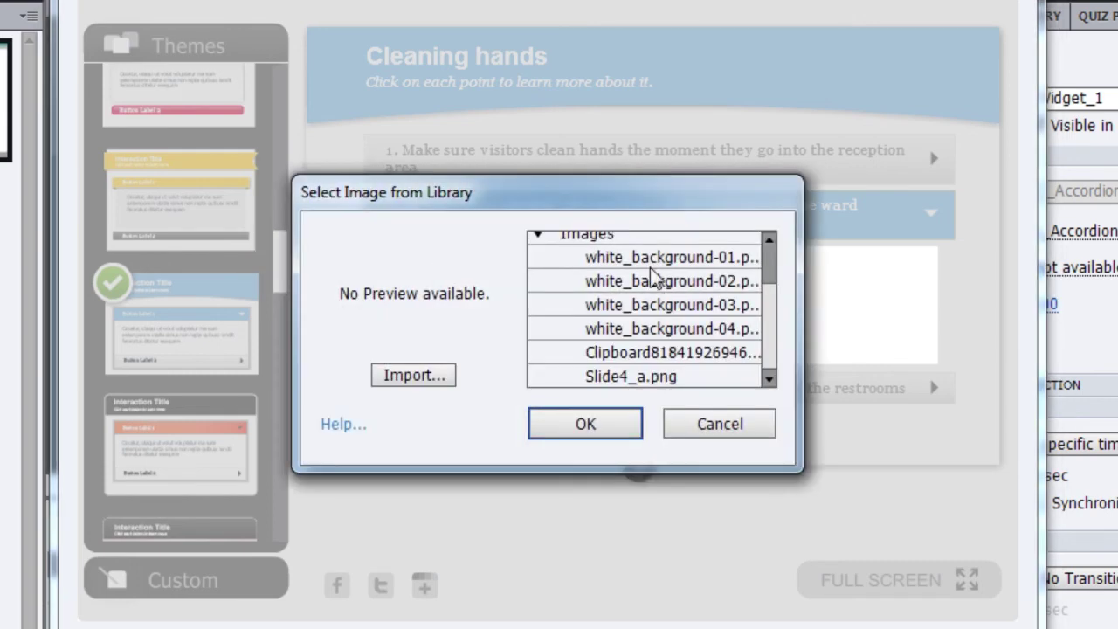
click(436, 375)
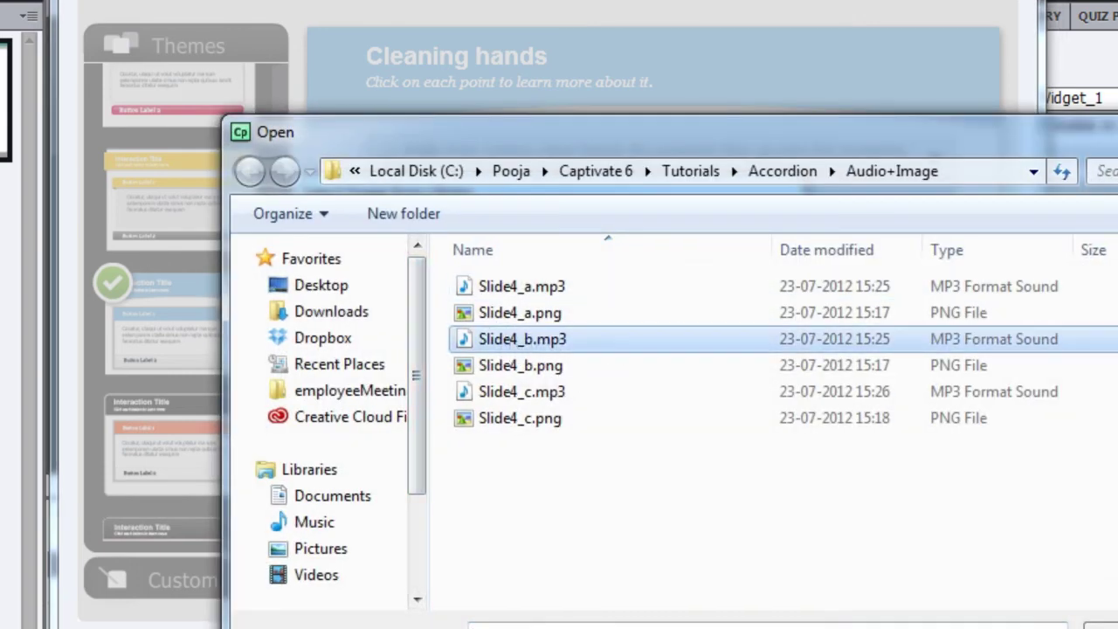
double_click(524, 339)
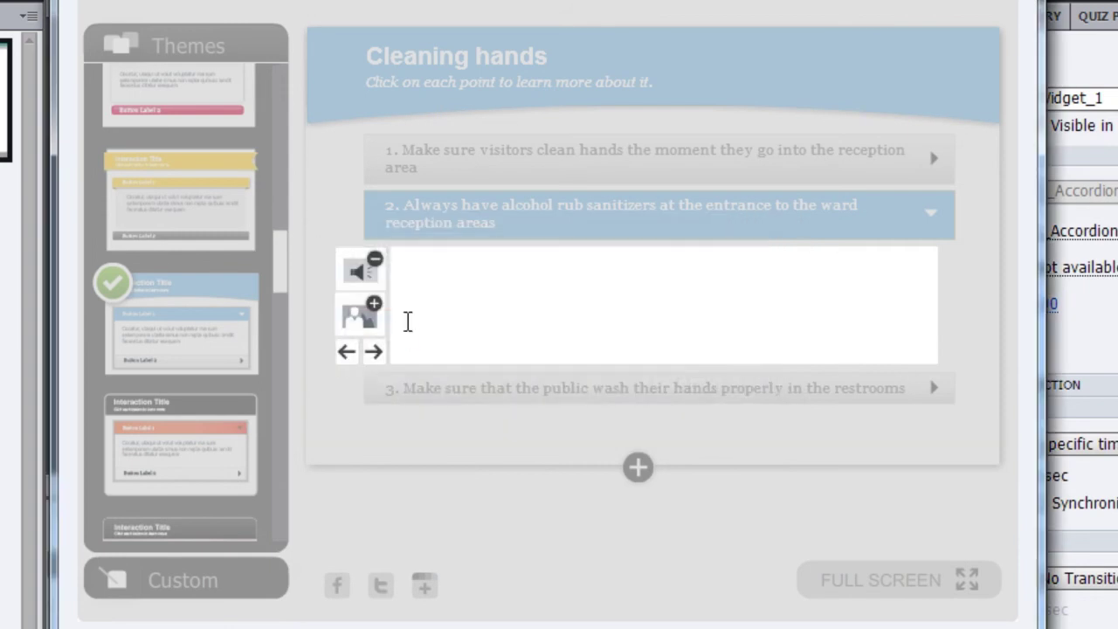
- Import Slide4_b.png into the second point's content and align the image to the left of the content area
click(359, 316)
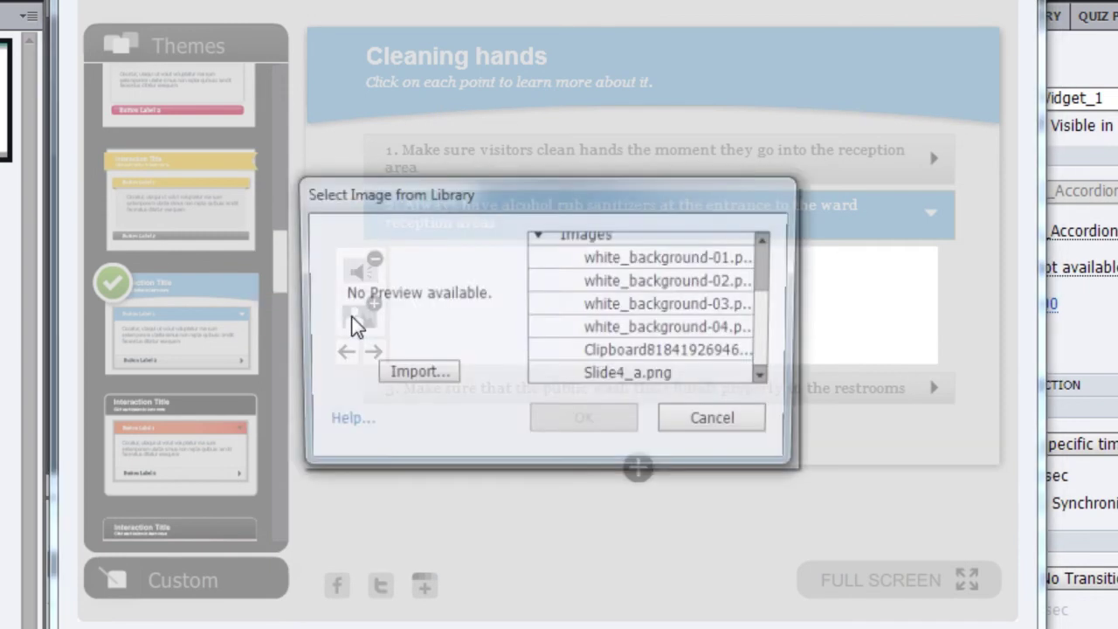
click(445, 382)
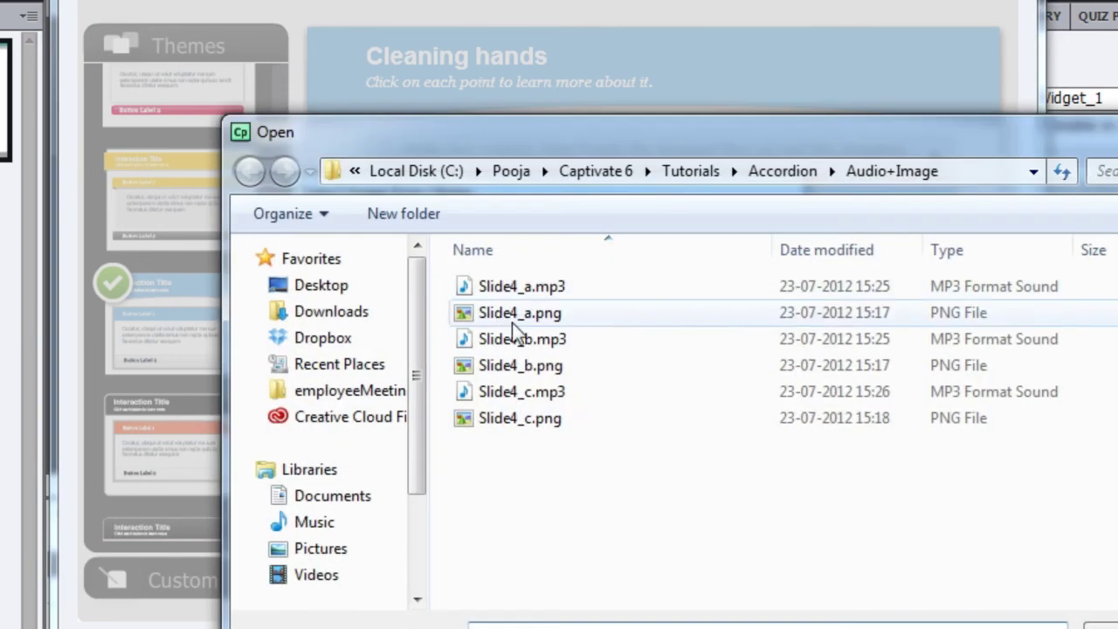
click(534, 369)
double_click(534, 369)
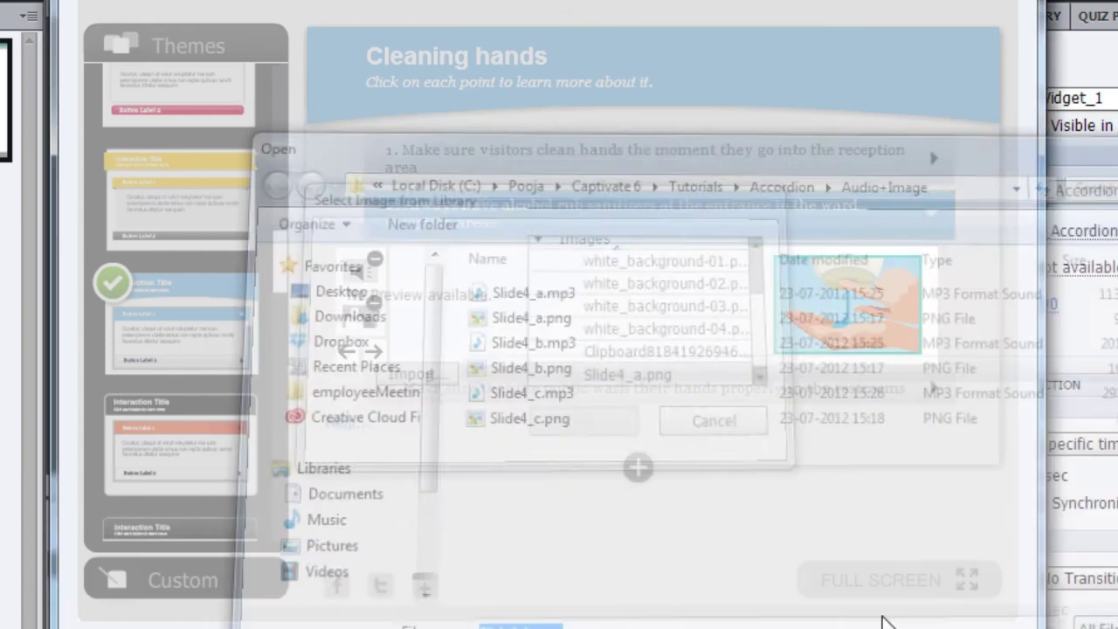
click(346, 351)
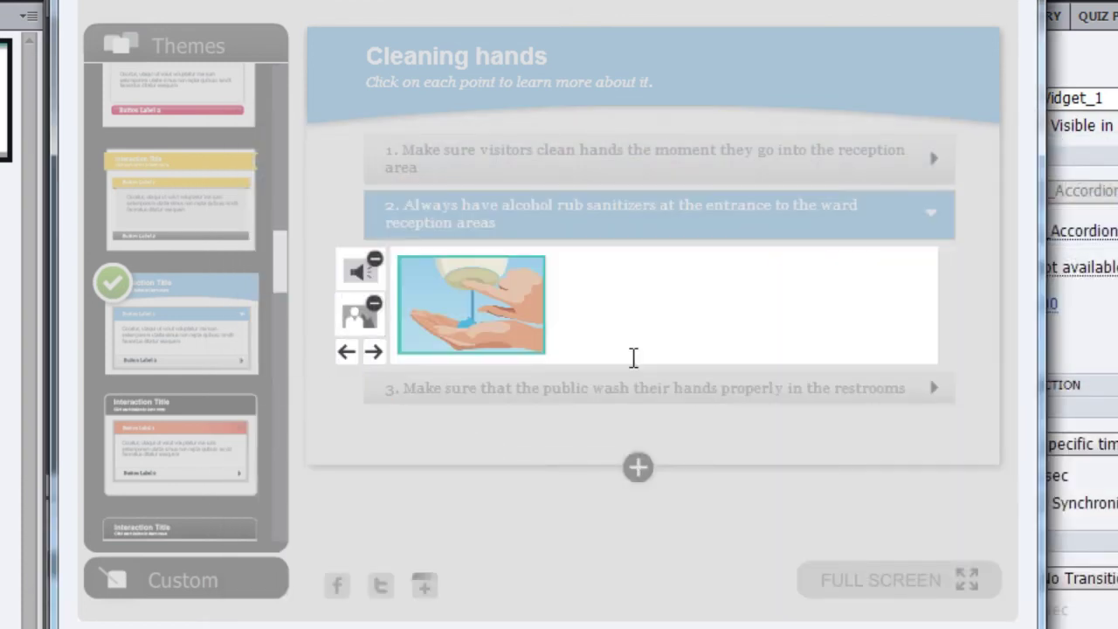
- Clear the placeholder text from the third point's content and import Slide4_c.mp3 as its audio
click(551, 397)
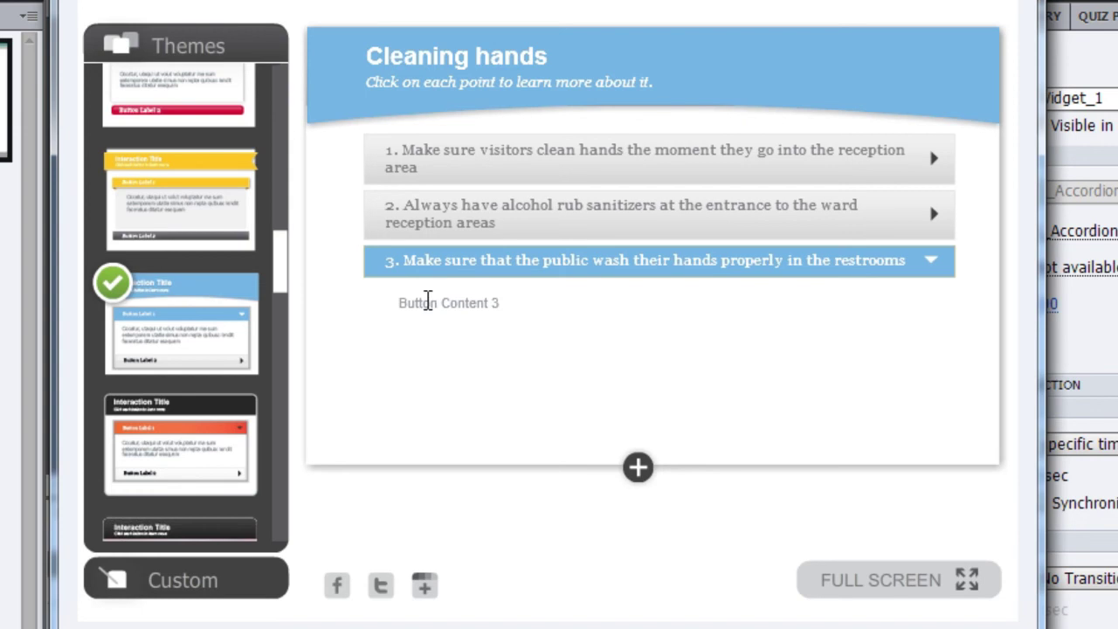
click(427, 302)
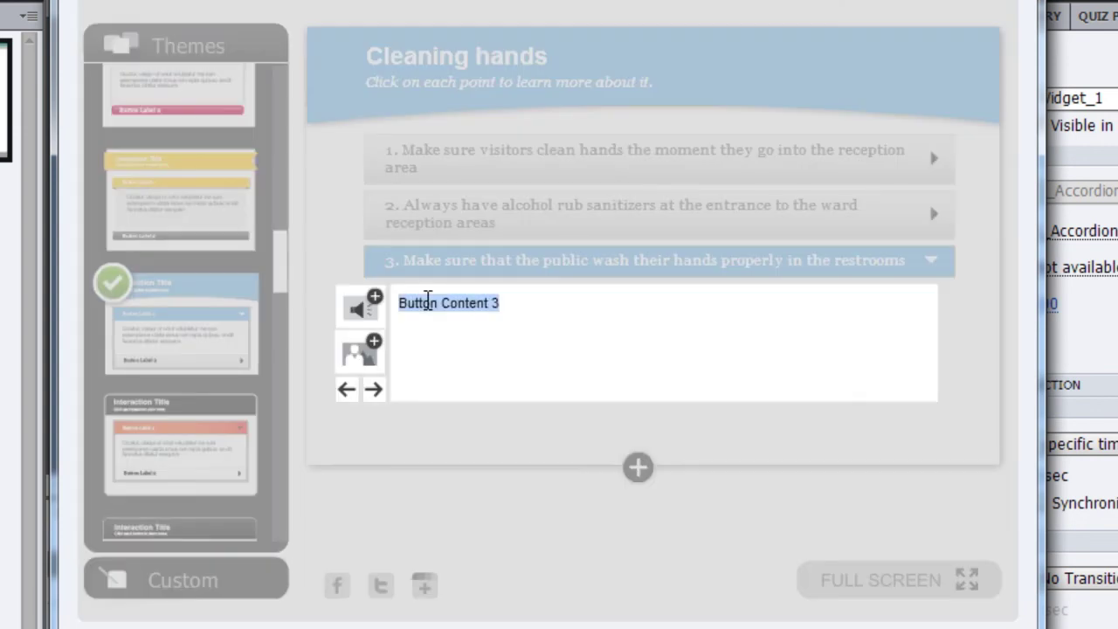
key(BackSpace)
click(367, 349)
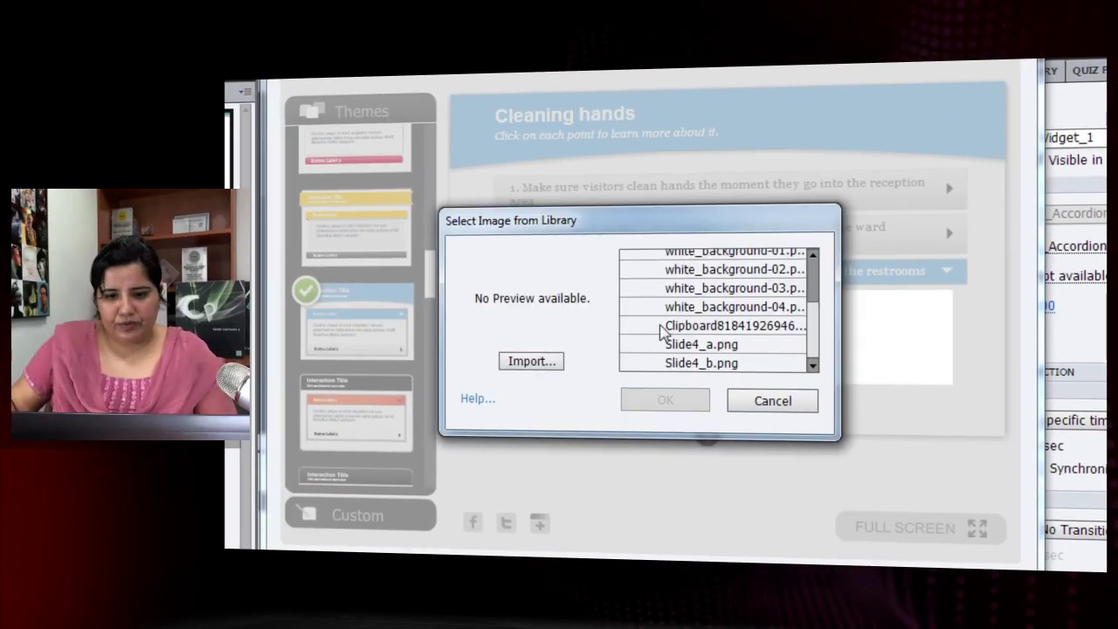
click(535, 361)
click(609, 375)
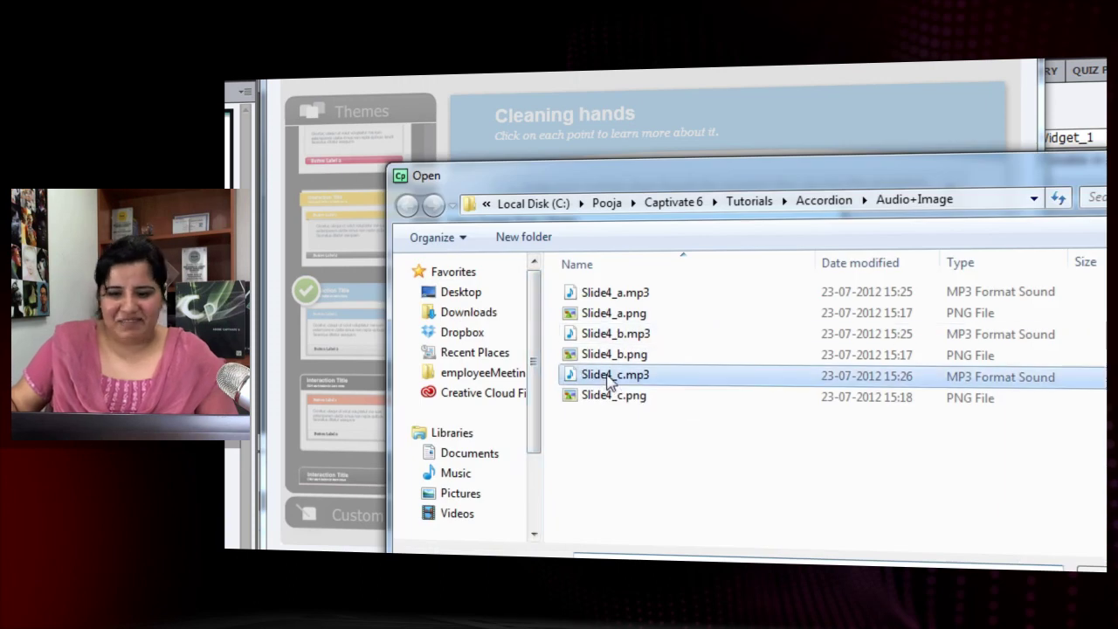
double_click(609, 375)
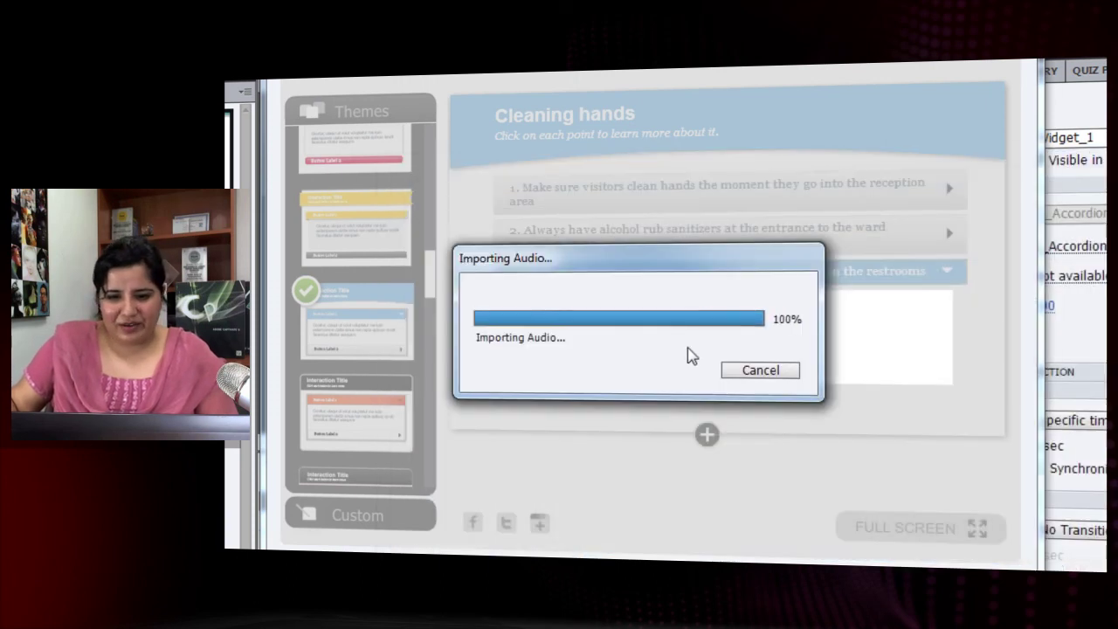
- Import Slide4_c.png into the third point's content, align it to the left, and finish editing the content
click(493, 344)
click(535, 361)
click(613, 395)
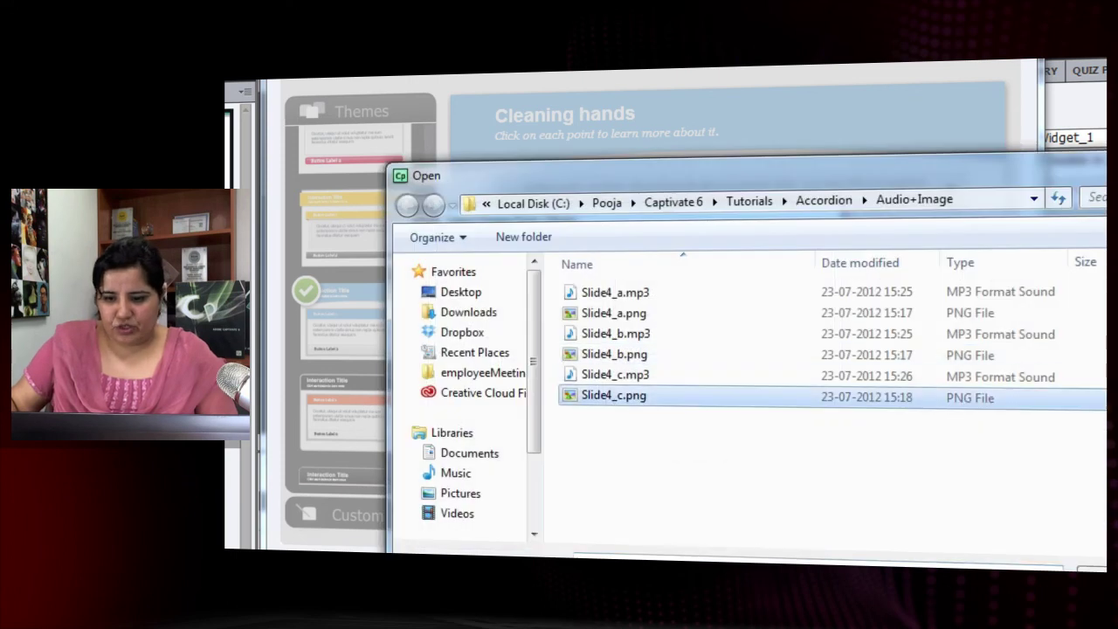
double_click(613, 395)
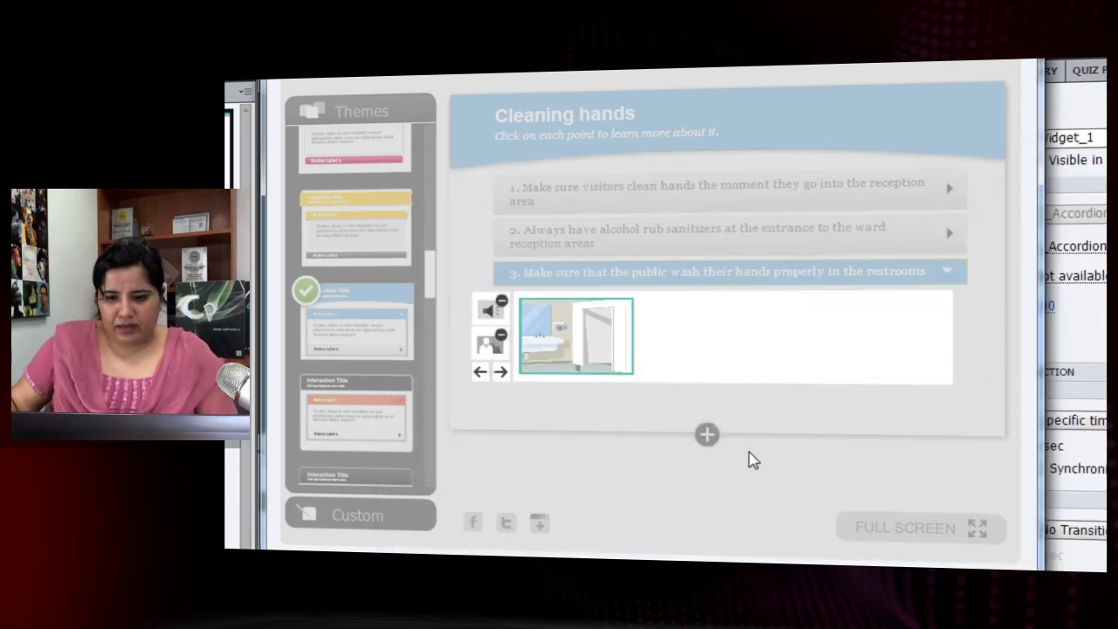
click(838, 486)
- Expand each of the three Cleaning hands points in turn to check their images and audio
click(599, 188)
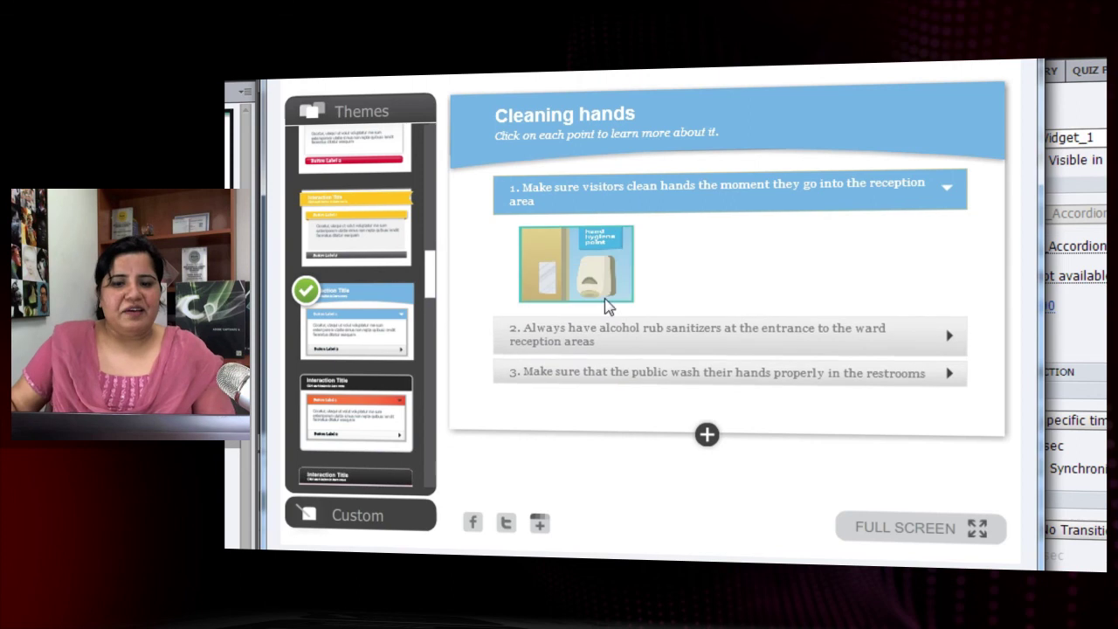
click(589, 336)
click(594, 375)
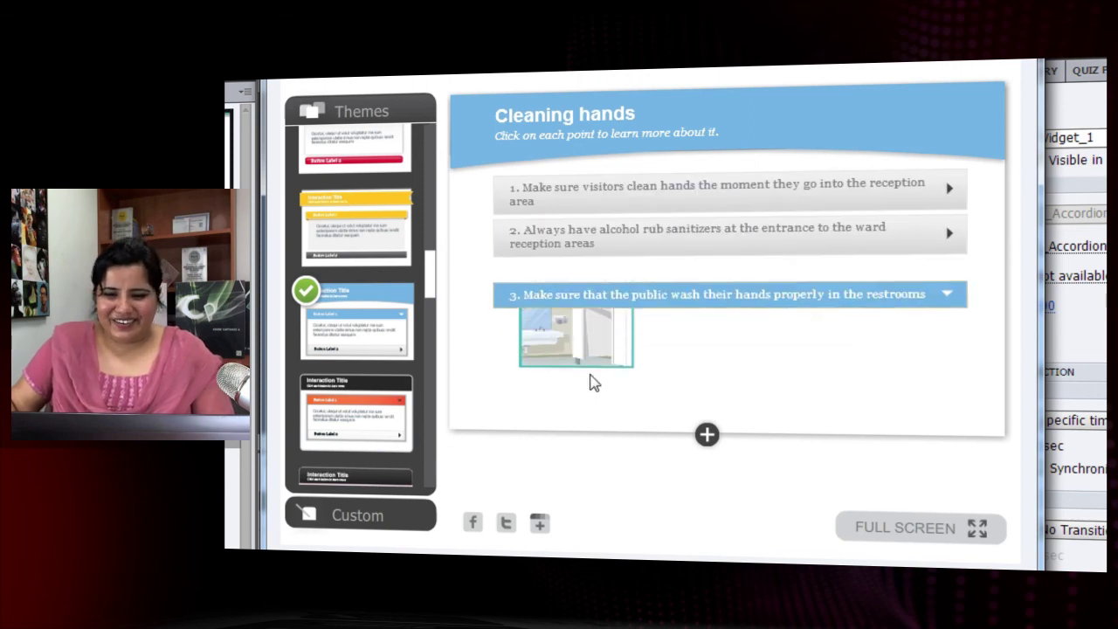